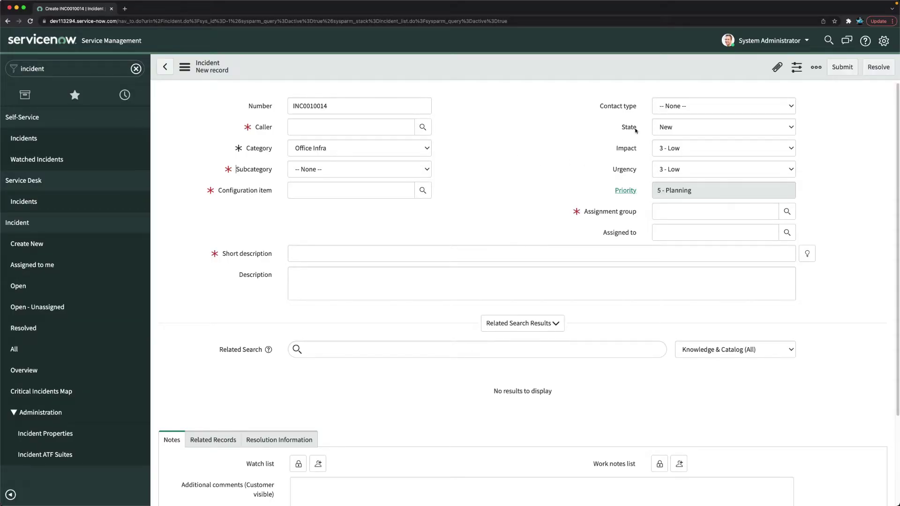
# Step: Set the state of the new incident record to On Hold
pyautogui.click(668, 128)
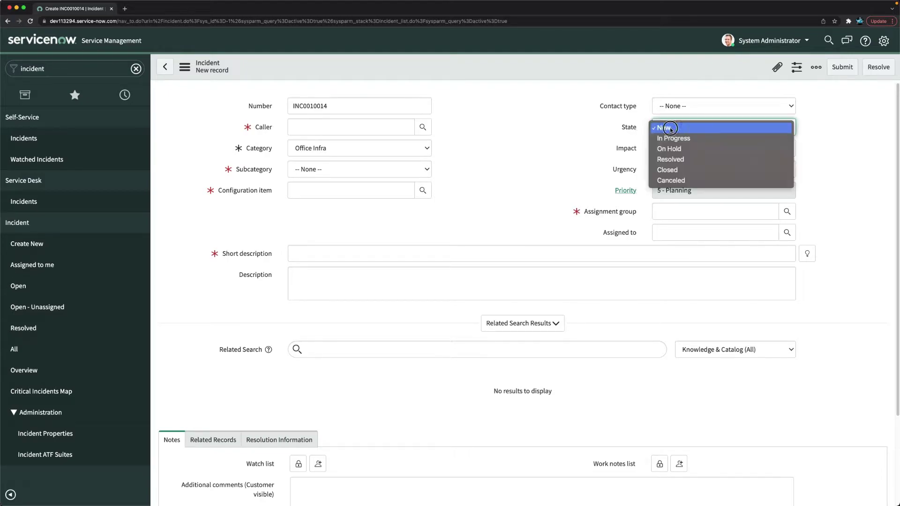
pyautogui.click(675, 149)
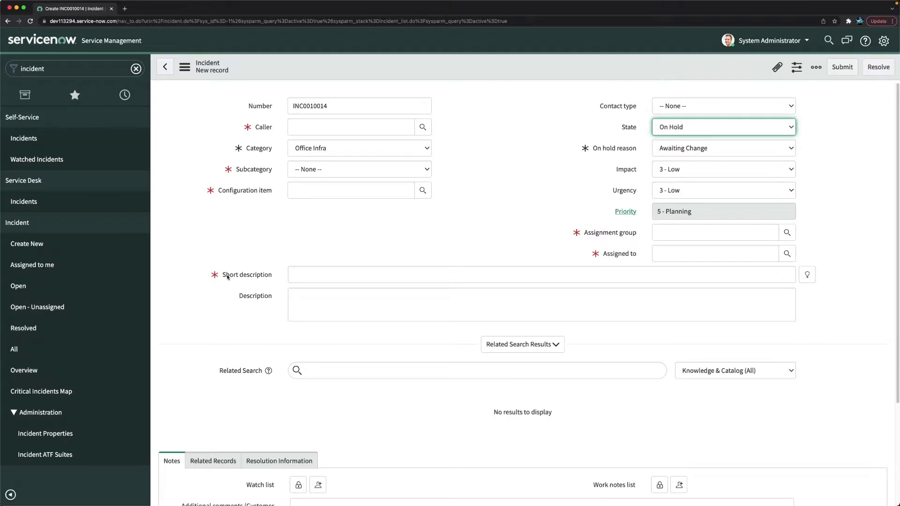
# Step: Leave the unsaved incident form and open incident INC0009001 from the list of open incidents
pyautogui.click(19, 285)
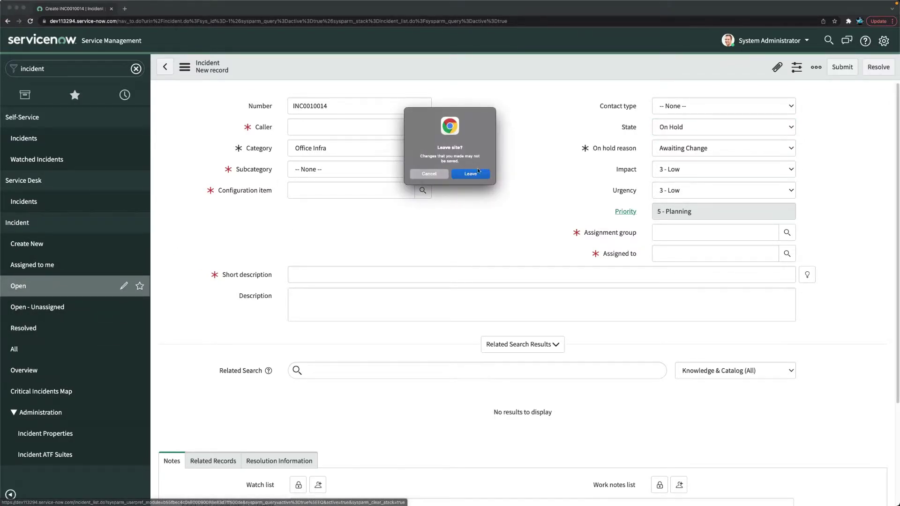
pyautogui.press('Escape')
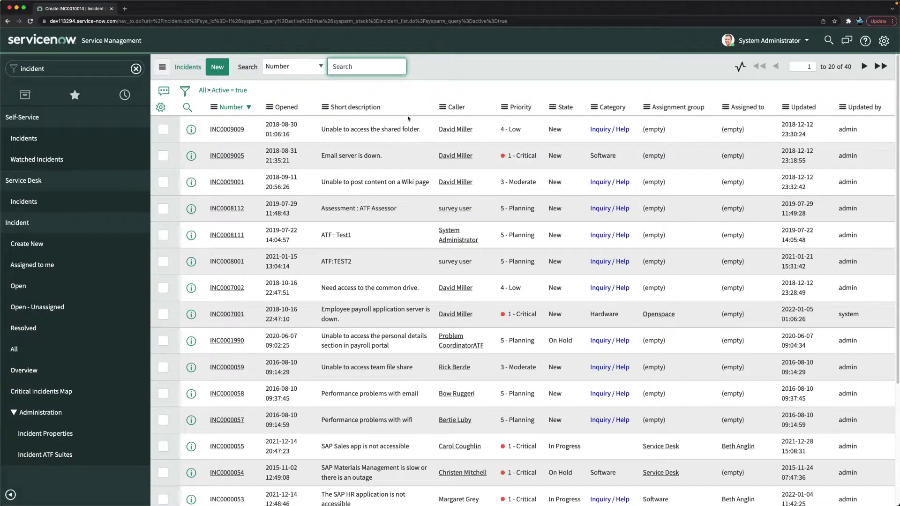
pyautogui.click(228, 182)
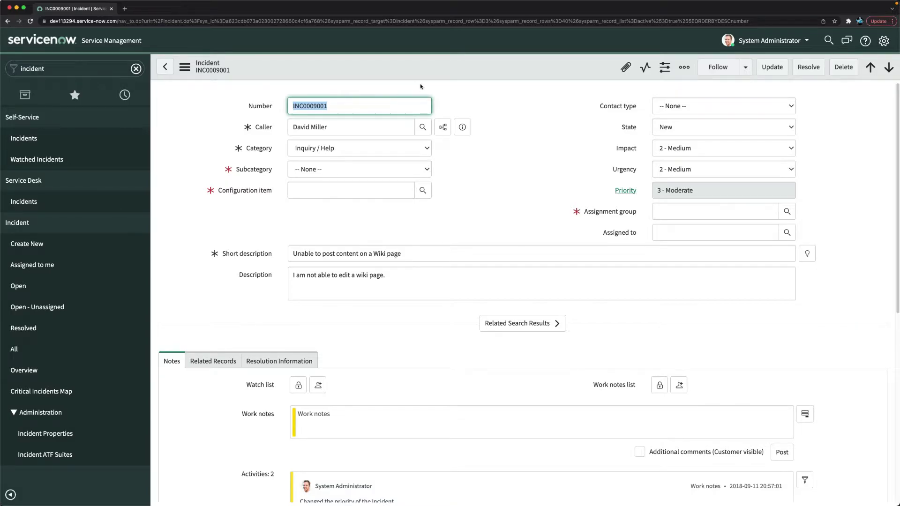
# Step: Try to create an emergency change from incident INC0009001
pyautogui.rightClick(423, 71)
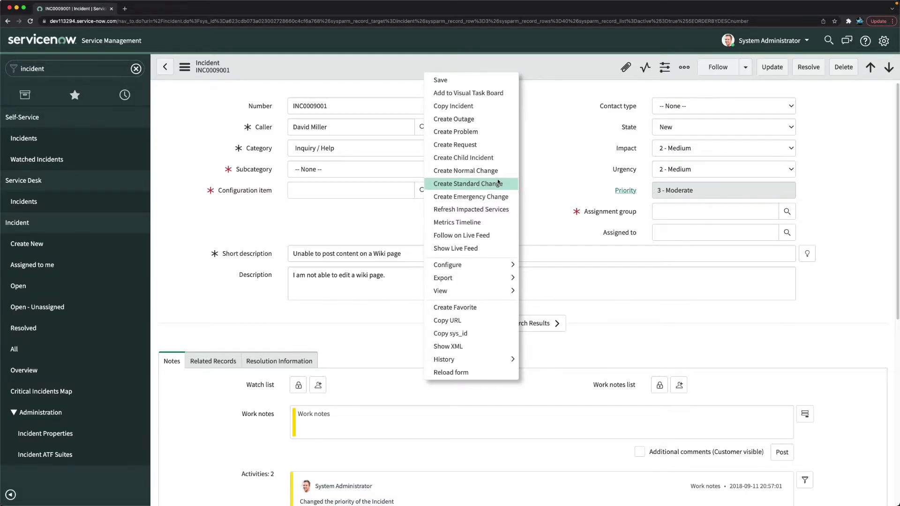
pyautogui.click(469, 197)
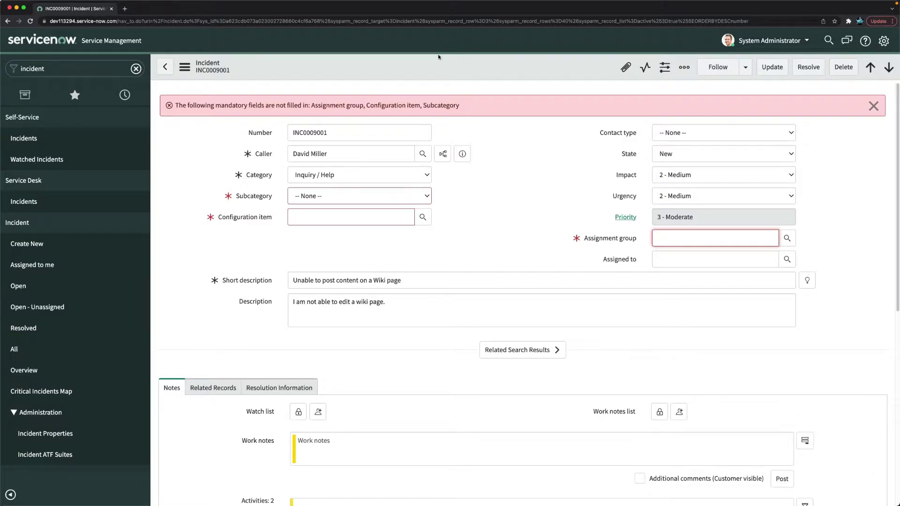
# Step: Open the list of UI actions configured for the incident form
pyautogui.rightClick(431, 72)
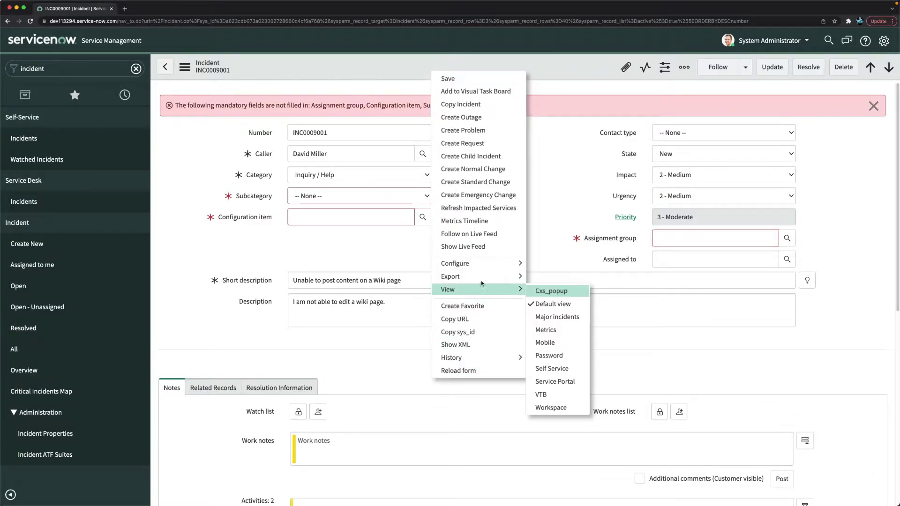
pyautogui.moveTo(492, 266)
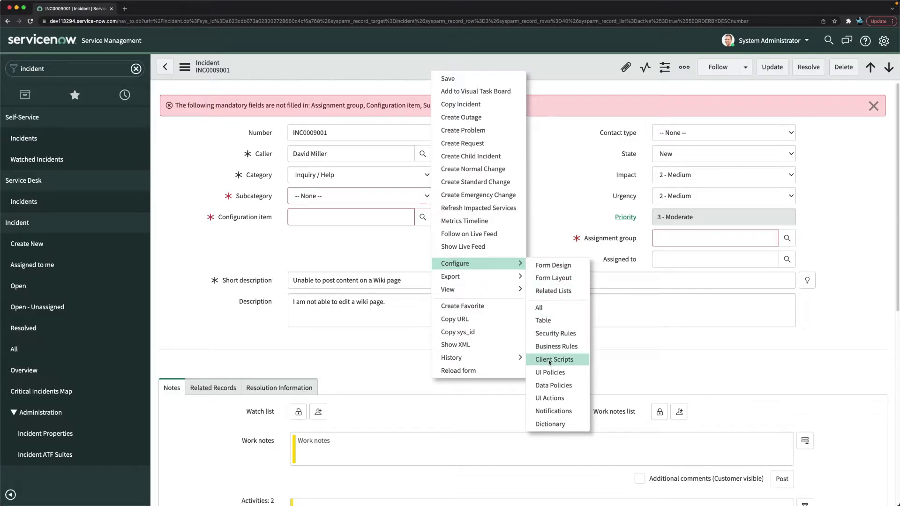
pyautogui.click(556, 399)
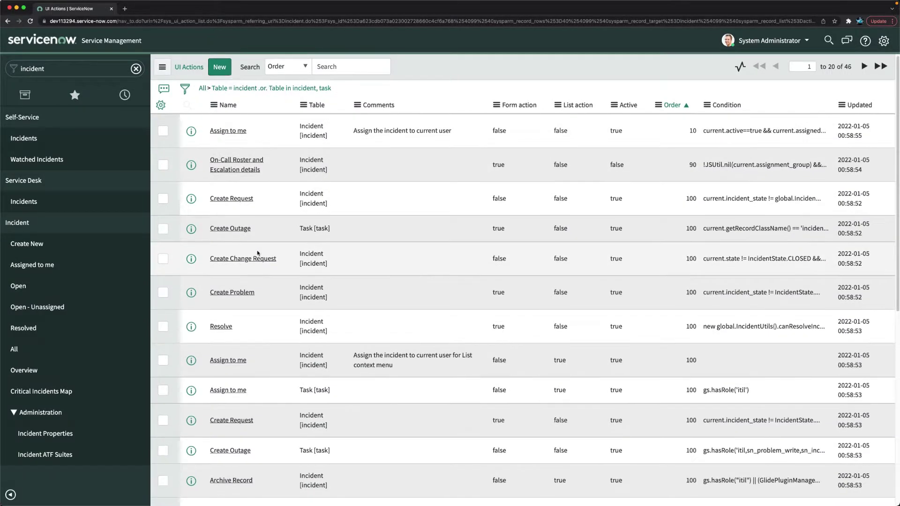
# Step: Filter the UI actions by name with the search term *change
pyautogui.scroll(-3, 257, 253)
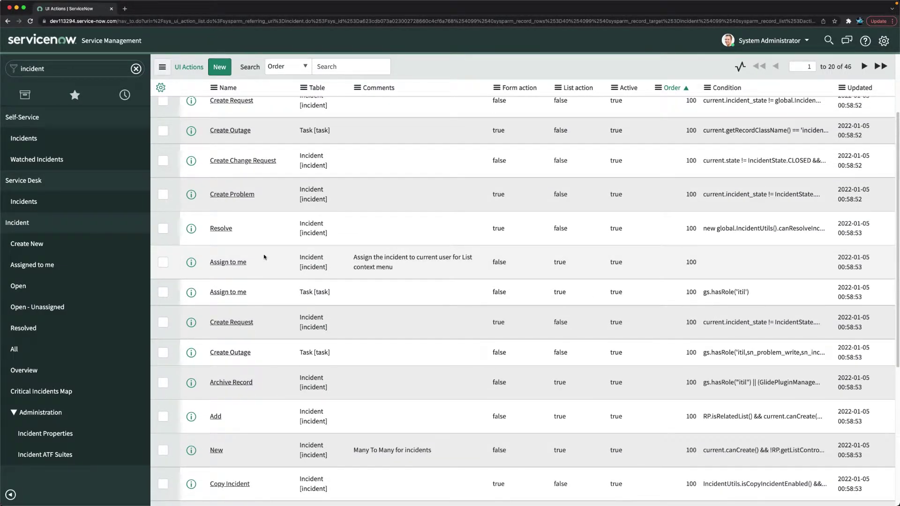
pyautogui.scroll(-3, 265, 257)
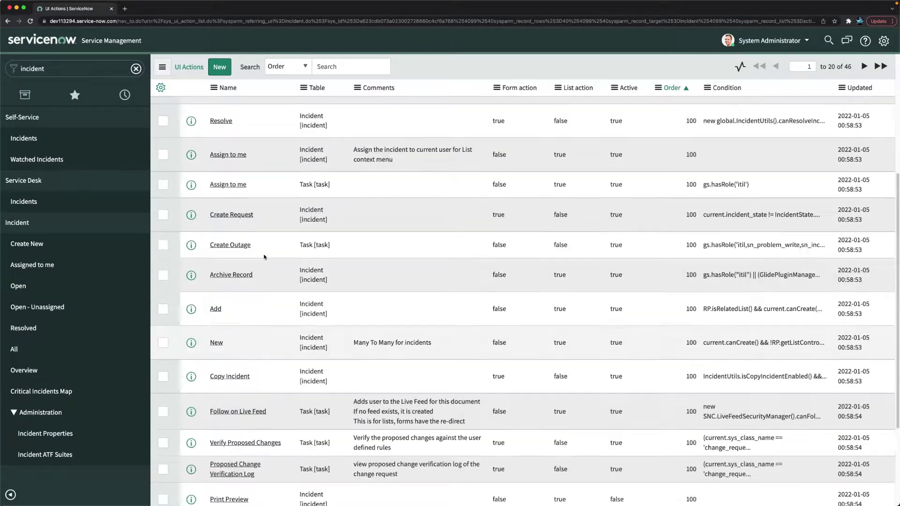
pyautogui.scroll(6, 265, 257)
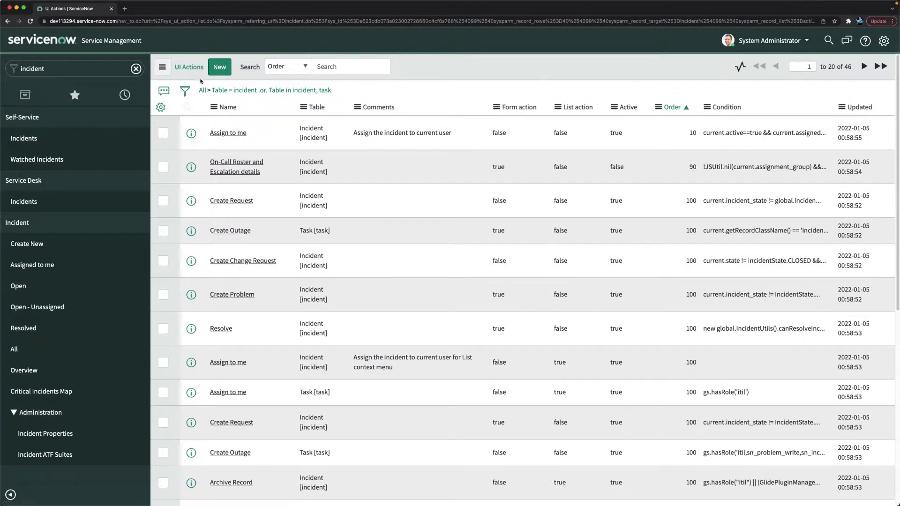
pyautogui.click(303, 66)
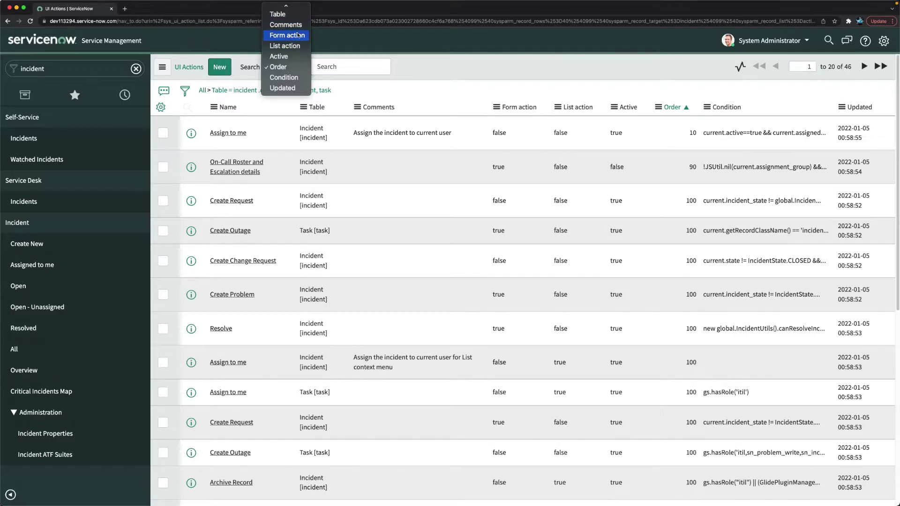
pyautogui.scroll(2, 298, 35)
pyautogui.click(281, 17)
pyautogui.click(334, 67)
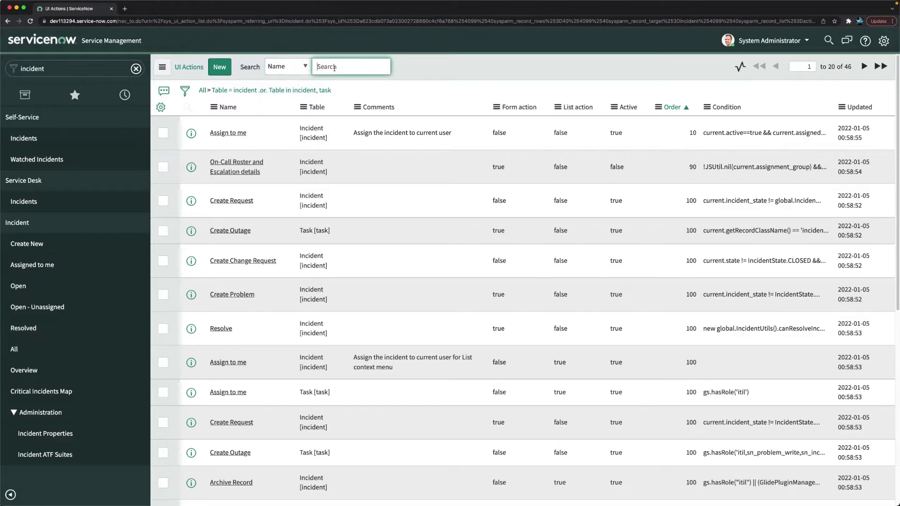
pyautogui.write('*change')
pyautogui.press('BackSpace')
pyautogui.press('BackSpace')
pyautogui.press('BackSpace')
pyautogui.press('BackSpace')
pyautogui.press('BackSpace')
pyautogui.press('BackSpace')
pyautogui.press('BackSpace')
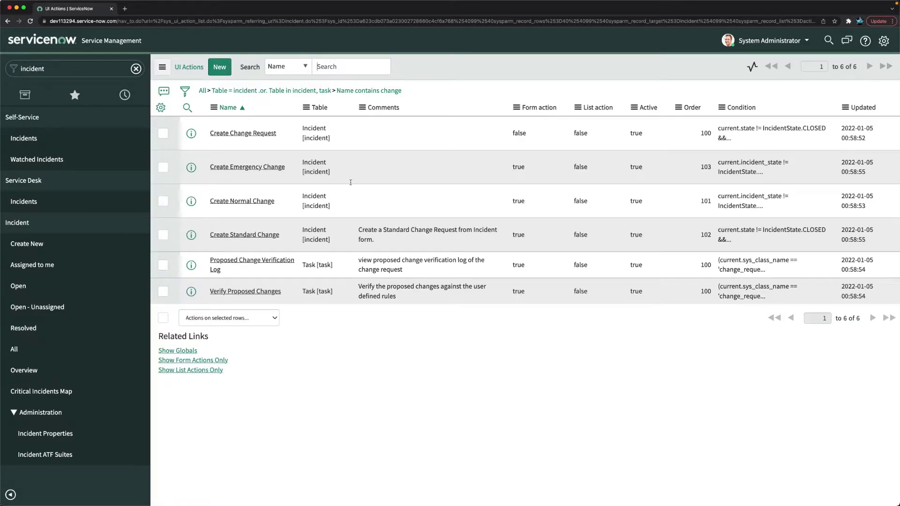
# Step: Open the Create Emergency Change UI action and review its settings, condition and script
pyautogui.click(251, 168)
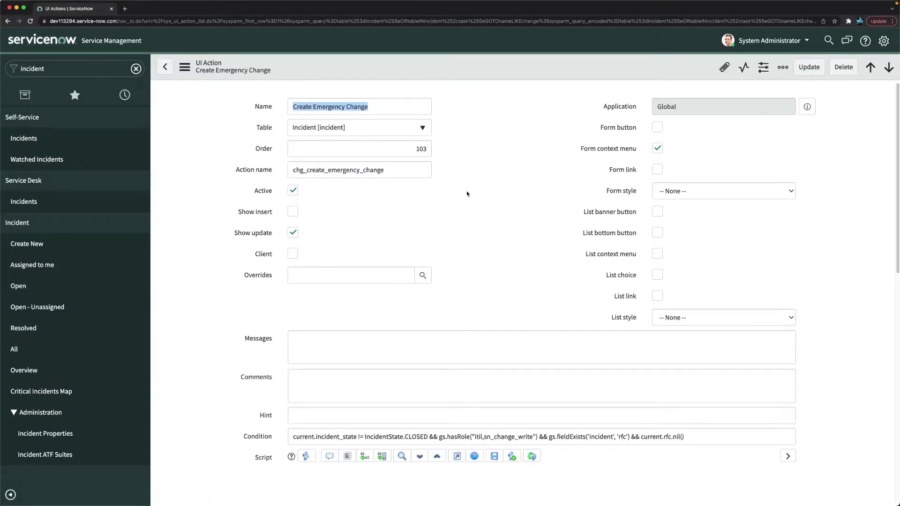
pyautogui.scroll(-1, 436, 335)
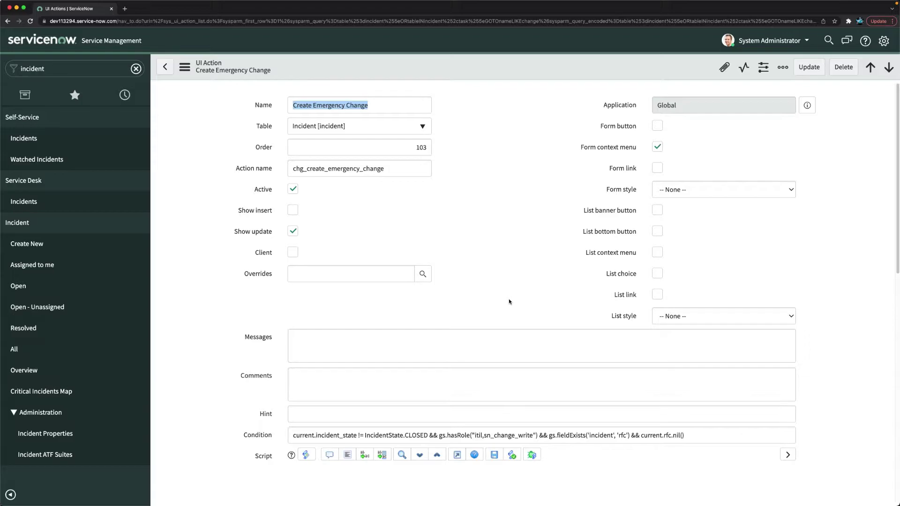
pyautogui.scroll(-10, 542, 302)
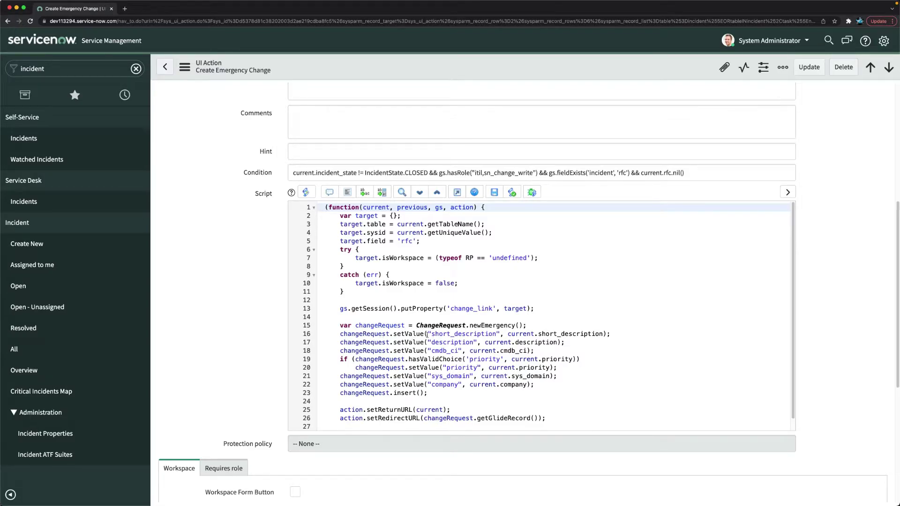
pyautogui.scroll(-1, 434, 339)
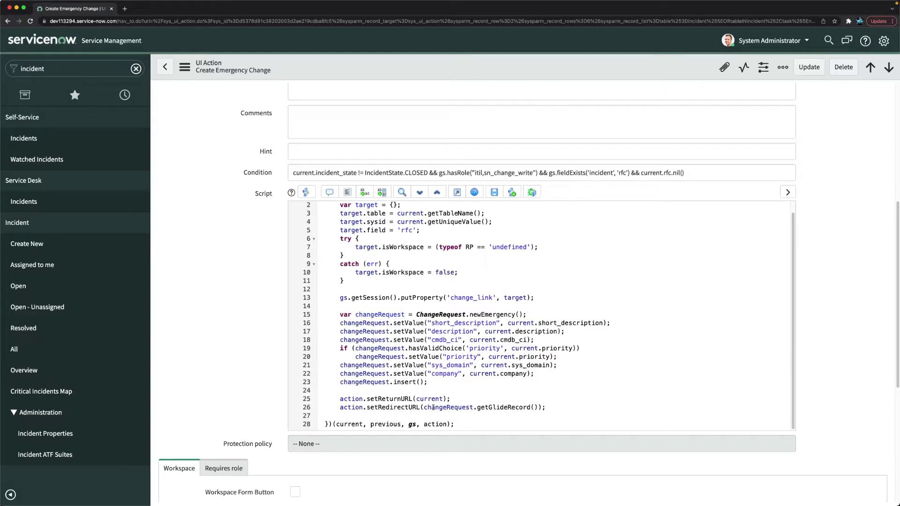
pyautogui.scroll(4, 387, 311)
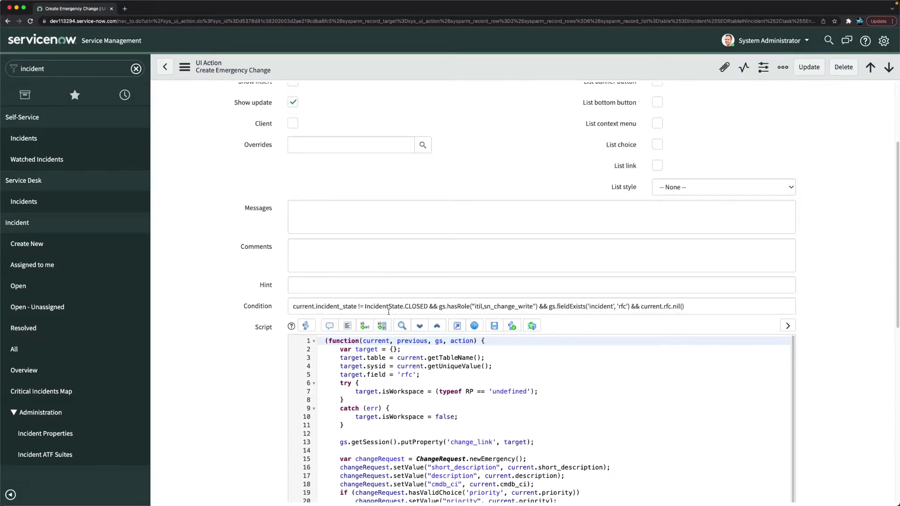
pyautogui.scroll(-3, 393, 310)
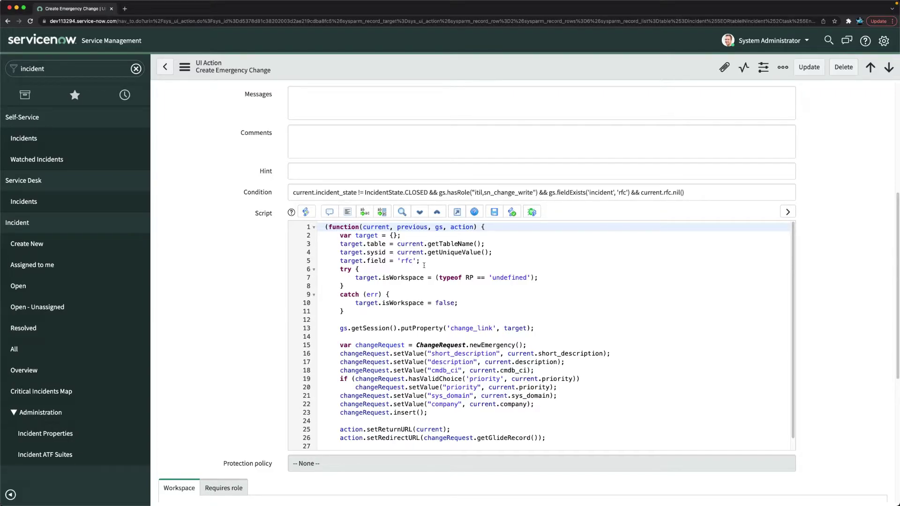
pyautogui.scroll(-1, 571, 303)
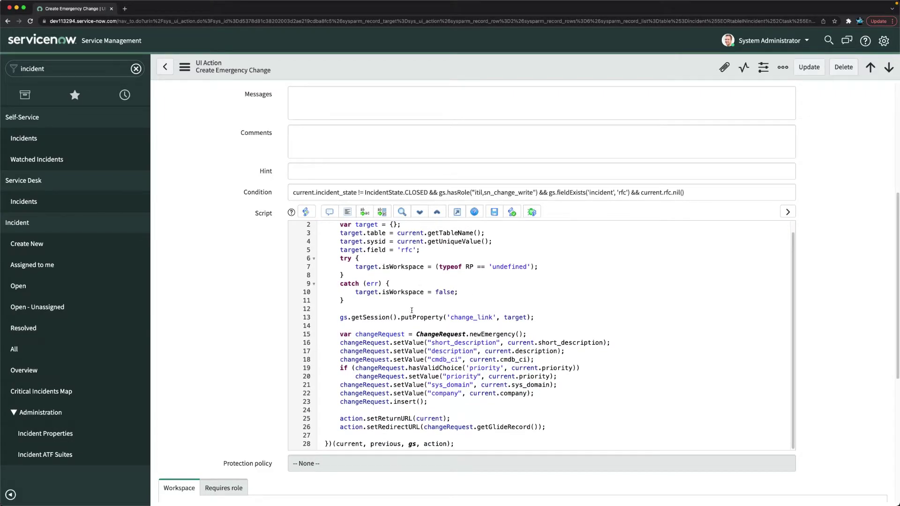
pyautogui.scroll(-2, 414, 311)
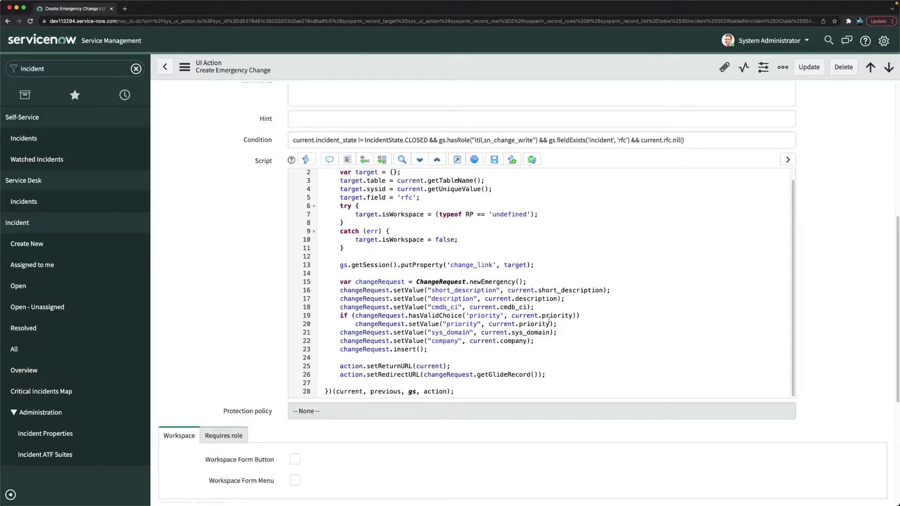
# Step: Add the partial assignment "current.state =" on its own line after changeRequest.insert(); in the UI action script
pyautogui.click(441, 350)
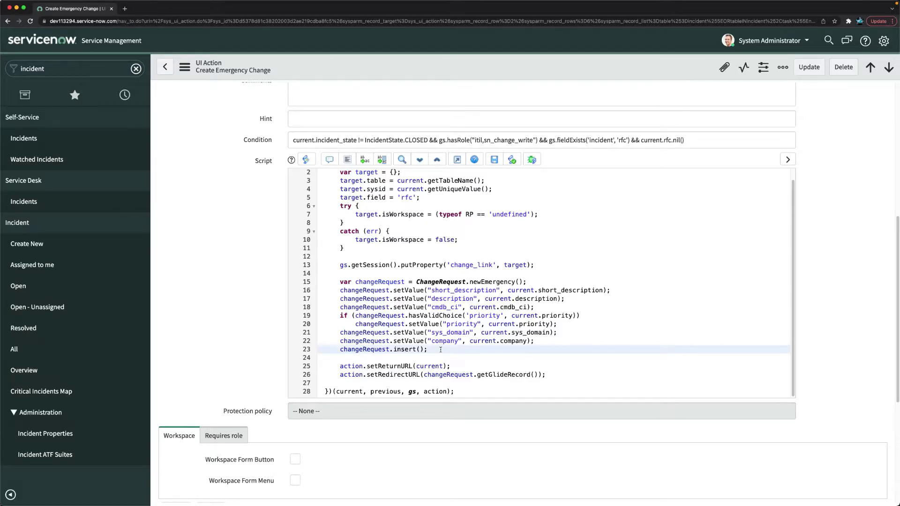
pyautogui.press('Return')
pyautogui.press('Return')
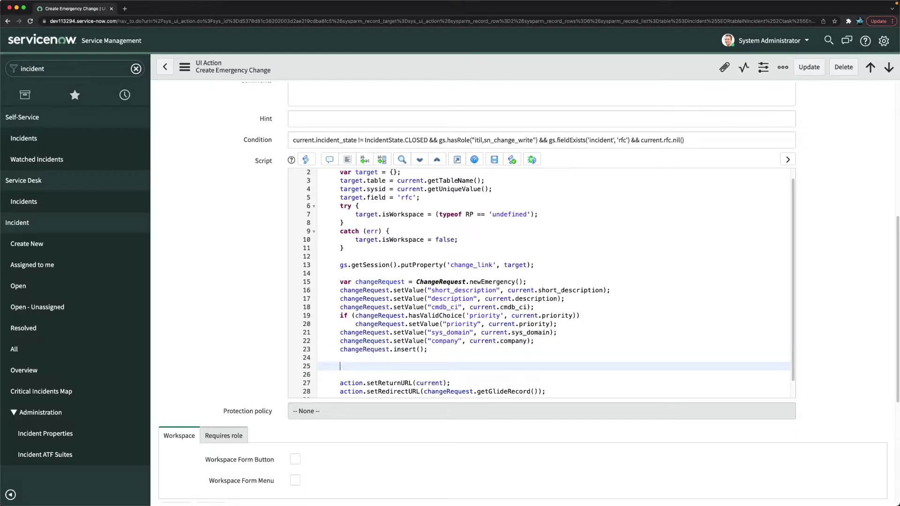
pyautogui.press('BackSpace')
pyautogui.press('Return')
pyautogui.write('current.state =')
# Step: Open a new incident form in a separate browser tab and go to its State field's dictionary entry
pyautogui.keyDown('super'); pyautogui.click(28, 245); pyautogui.keyUp('super')
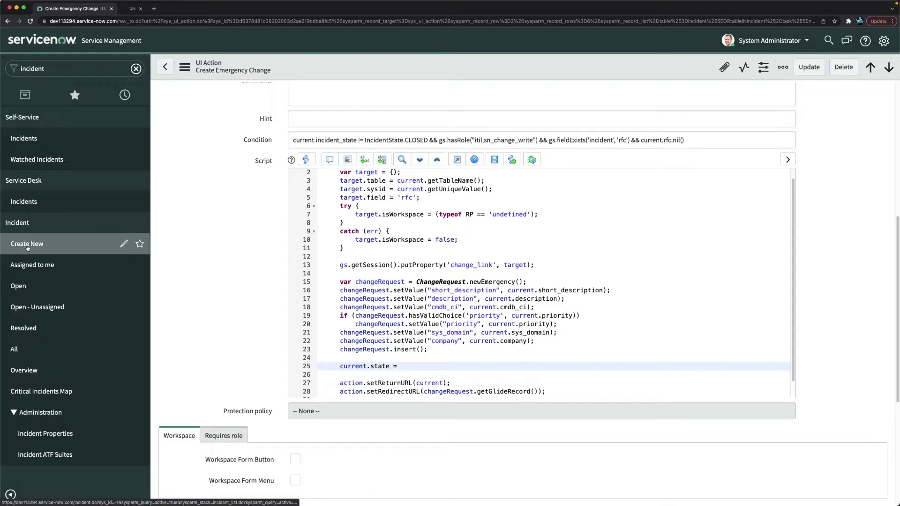
pyautogui.click(159, 8)
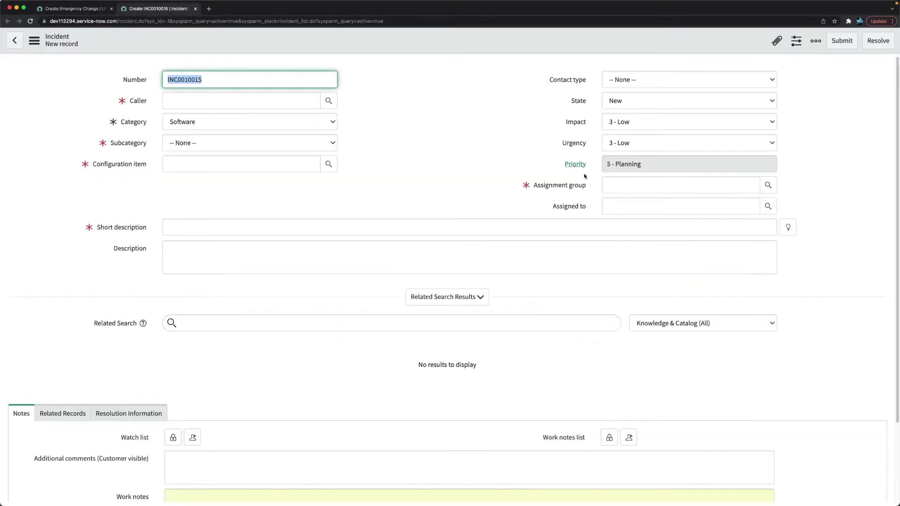
pyautogui.rightClick(580, 106)
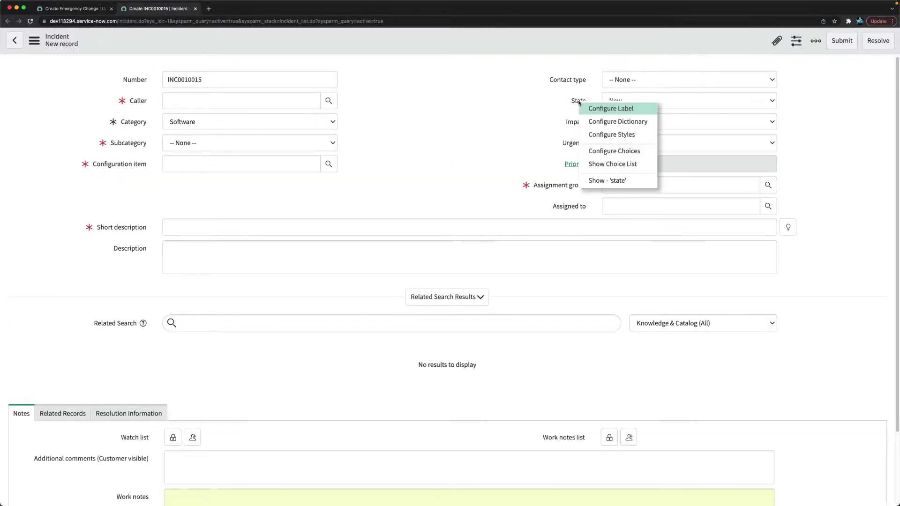
pyautogui.click(609, 123)
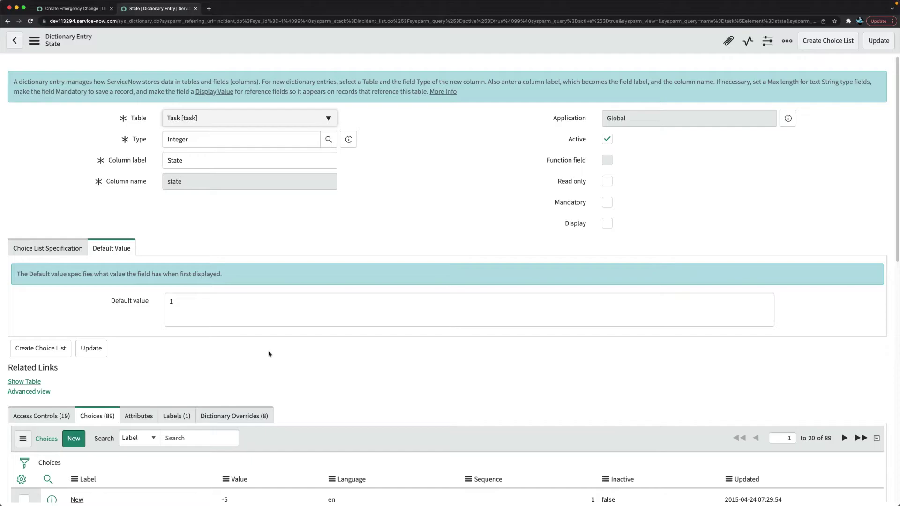
# Step: Search the State field's choices for labels matching *hold to check their value, and return to the UI action script
pyautogui.scroll(-5, 267, 356)
pyautogui.scroll(-5, 146, 354)
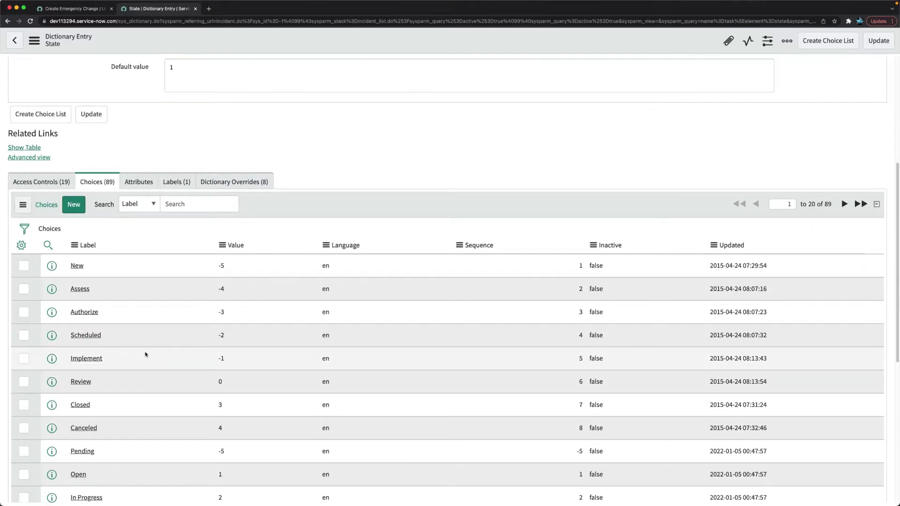
pyautogui.click(47, 247)
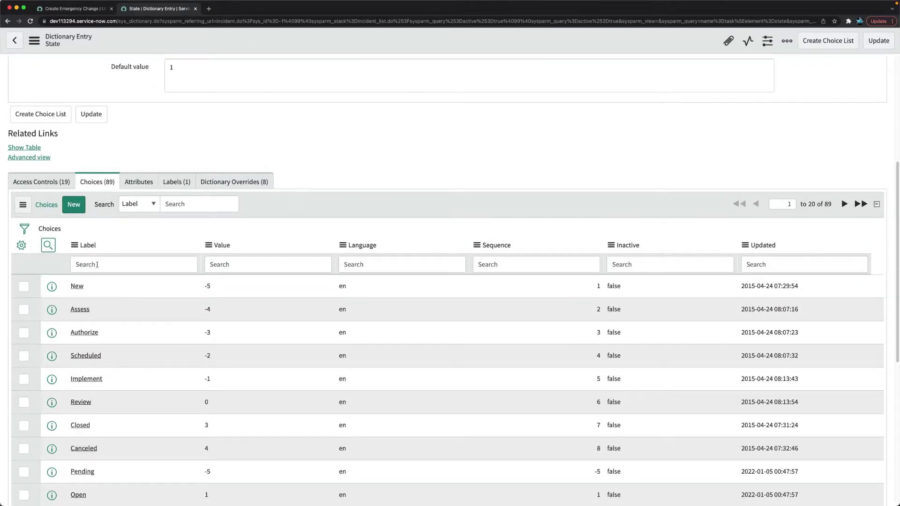
pyautogui.click(98, 265)
pyautogui.write('hold')
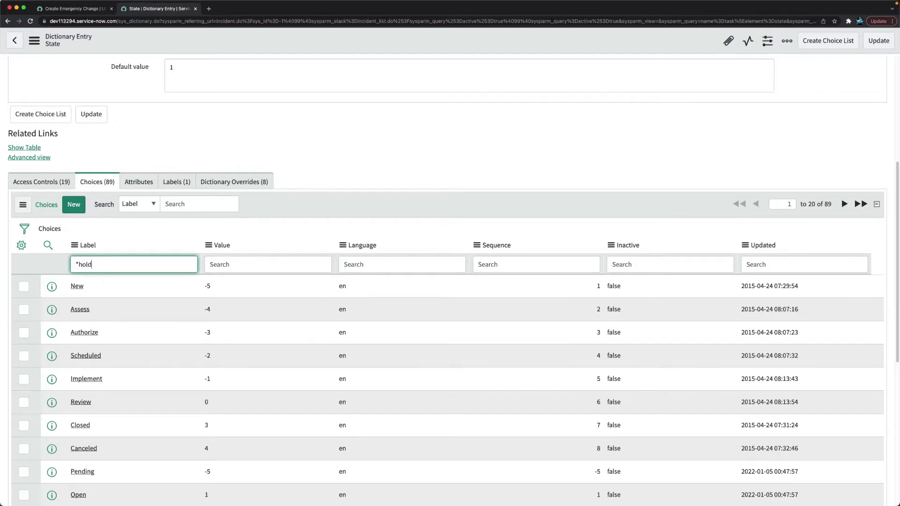
pyautogui.press('Return')
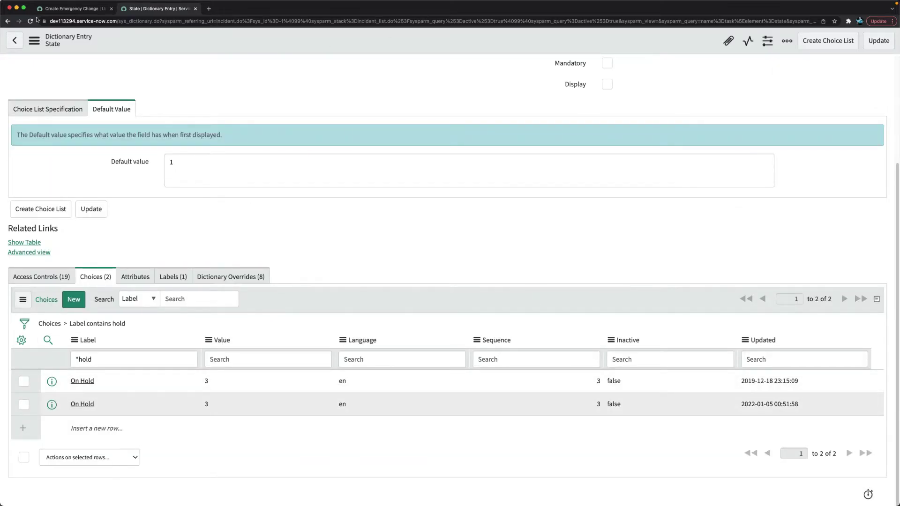
pyautogui.click(70, 8)
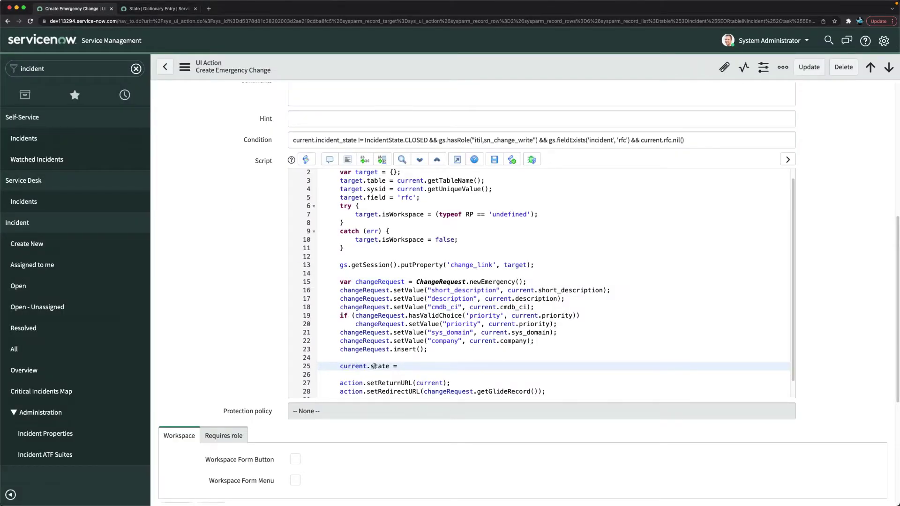
# Step: Complete the state assignment as current.state = '3'; and start the following script line with "current."
pyautogui.write("'3';")
pyautogui.press('Return')
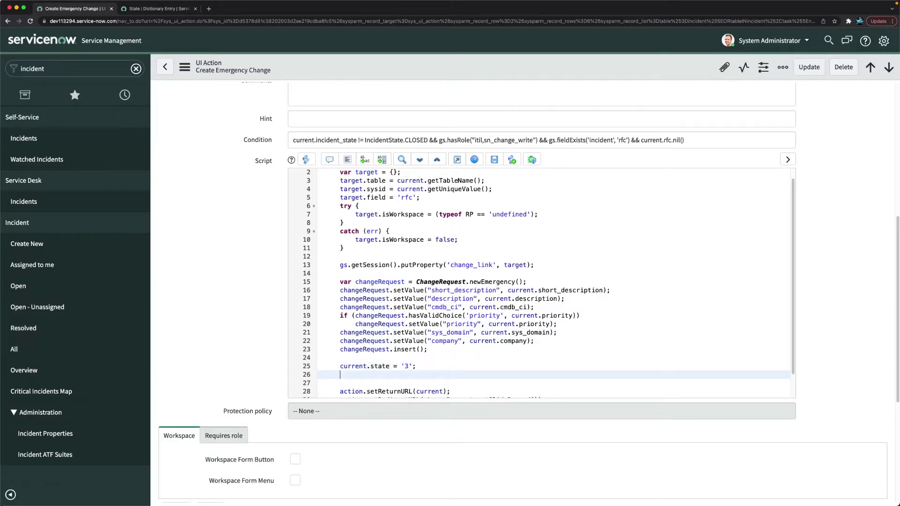
pyautogui.write('current')
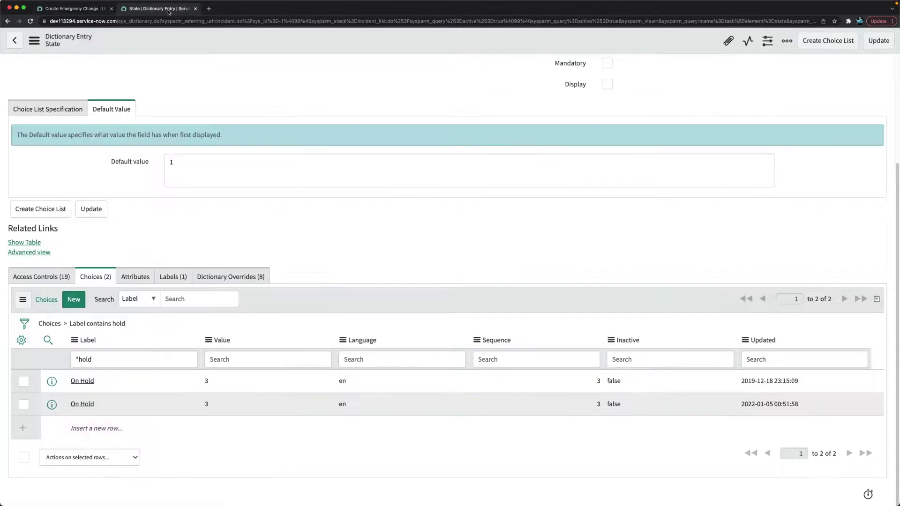
# Step: Go back to the new incident form in the other browser tab and set its State to On Hold
pyautogui.click(159, 9)
pyautogui.click(8, 22)
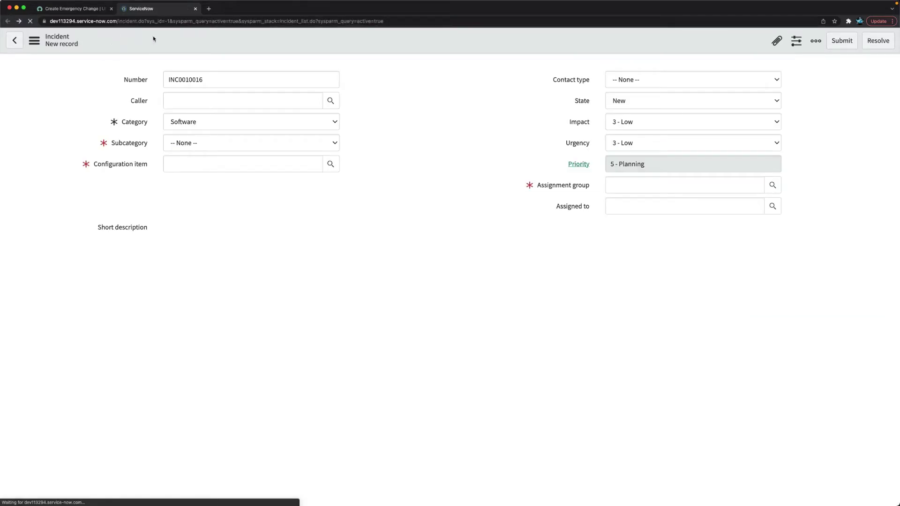
pyautogui.click(643, 102)
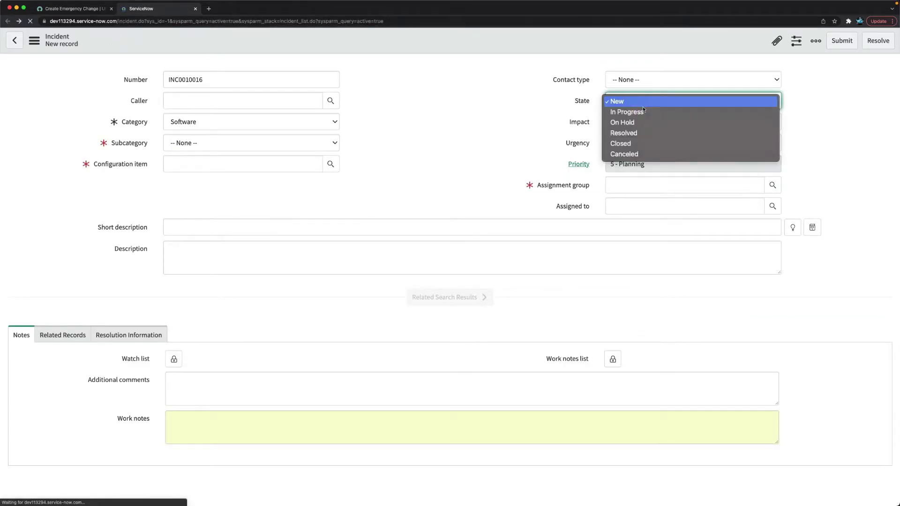
pyautogui.click(628, 122)
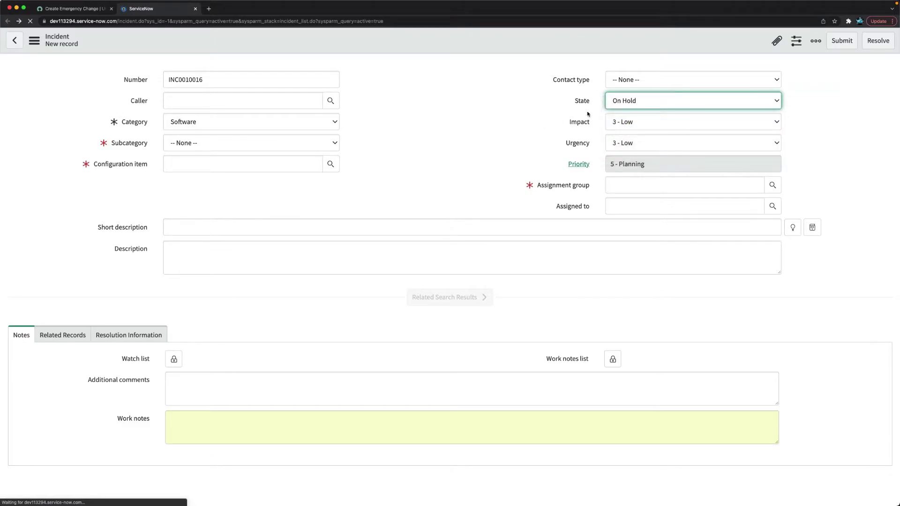
pyautogui.click(637, 96)
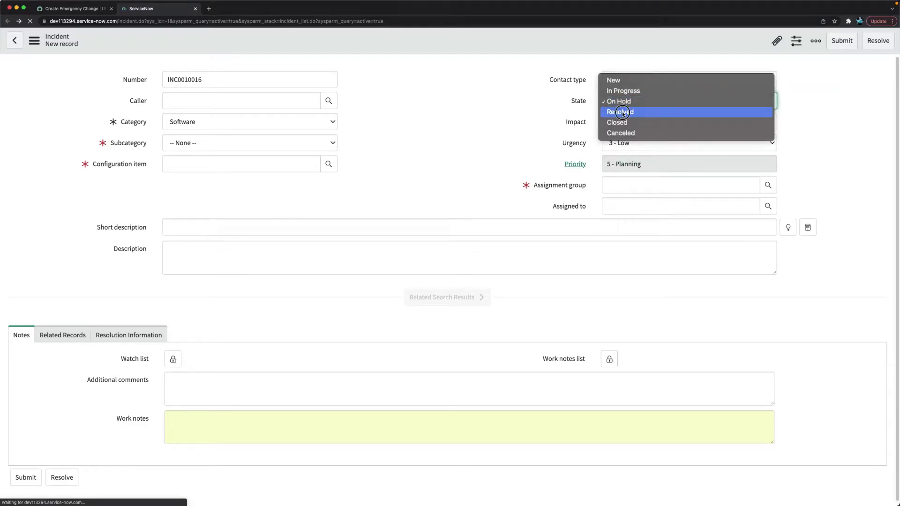
pyautogui.click(624, 112)
pyautogui.click(628, 96)
pyautogui.click(623, 91)
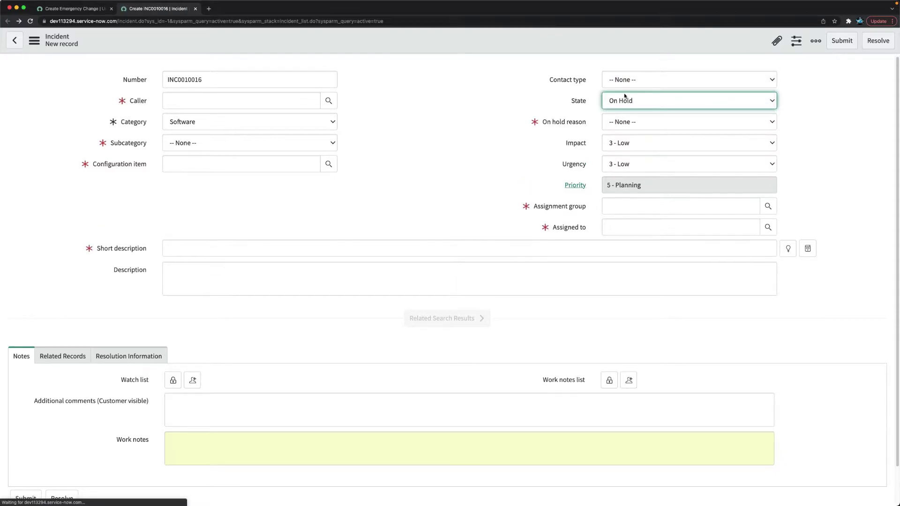
# Step: Open the On hold reason field's dictionary entry, copy its column name hold_reason, and check the values of its choices
pyautogui.rightClick(559, 123)
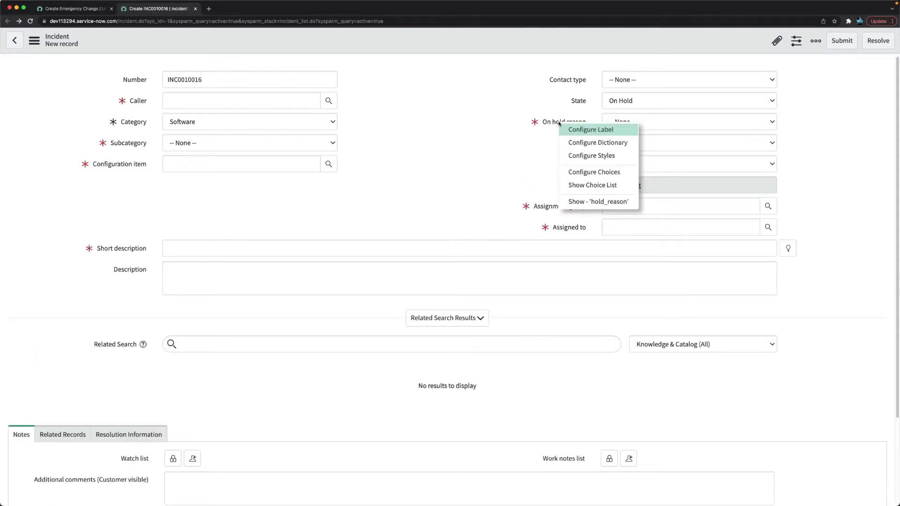
pyautogui.click(581, 143)
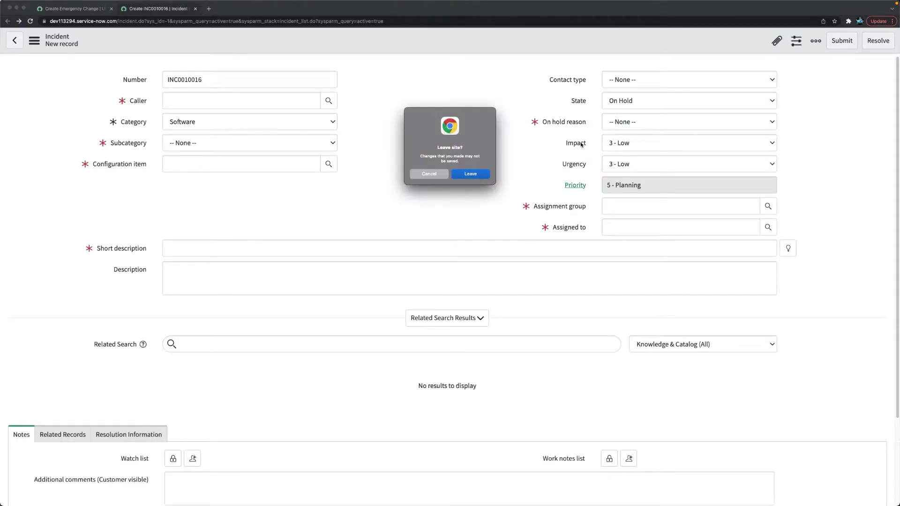
pyautogui.click(462, 176)
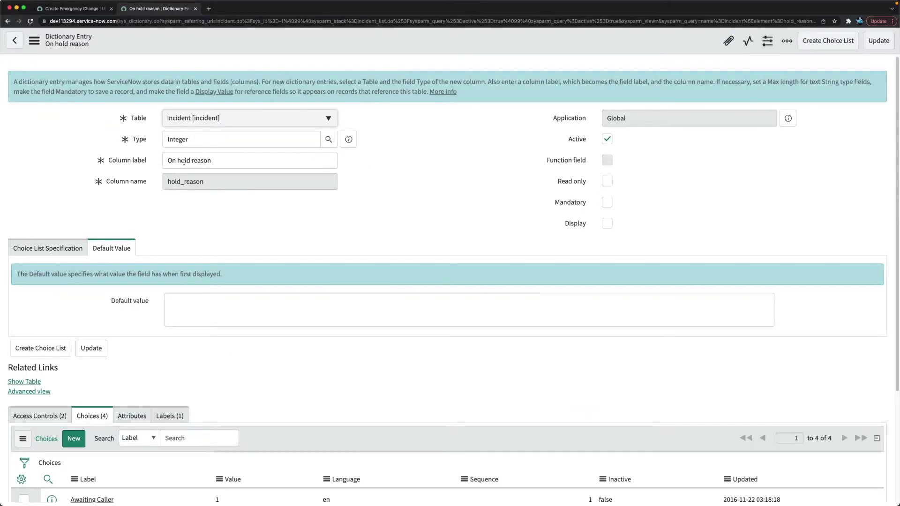
pyautogui.moveTo(212, 185); pyautogui.dragTo(165, 182)
pyautogui.press('super+c')
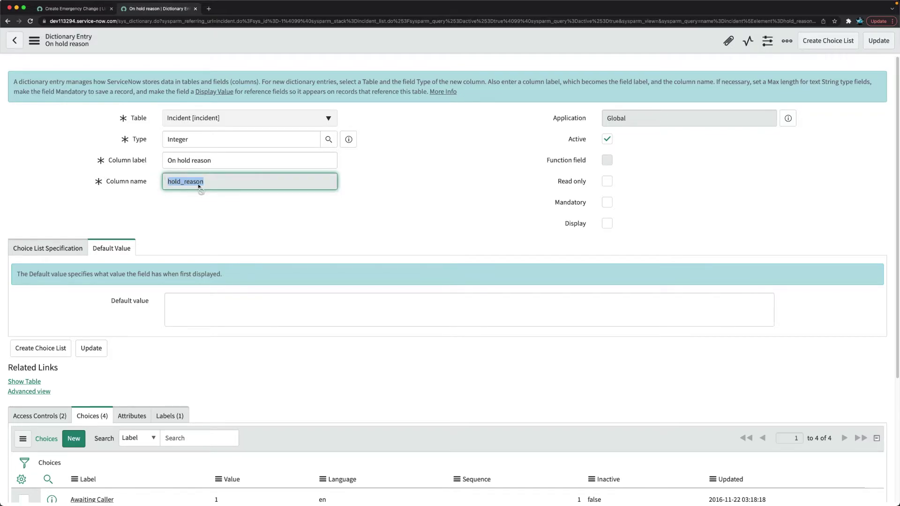
pyautogui.scroll(-5, 199, 188)
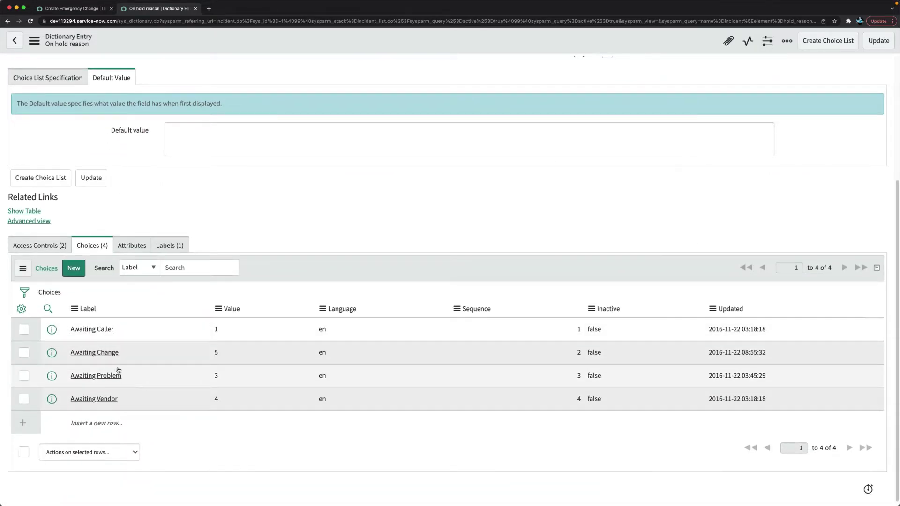
# Step: Return to the UI action script and complete the new line as current.hold_reason = '5';
pyautogui.click(64, 10)
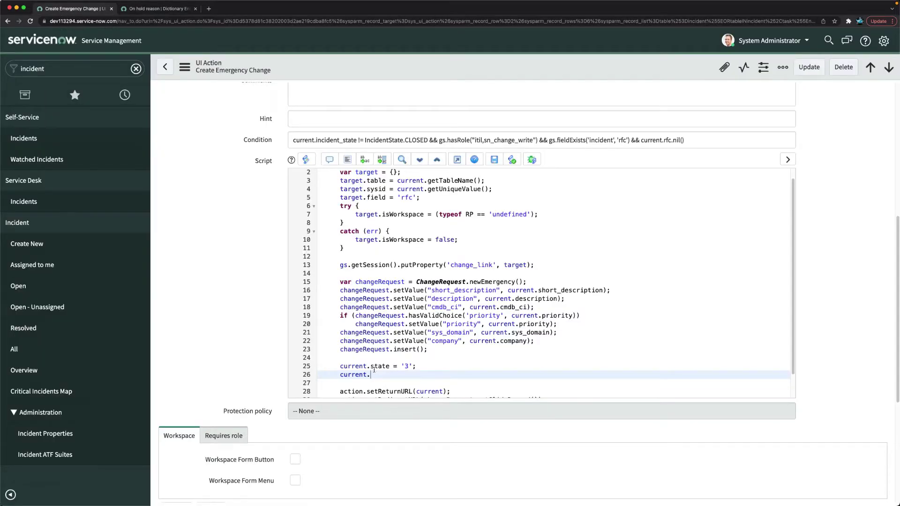
pyautogui.press('super+v')
pyautogui.write("= '5")
pyautogui.scroll(-2, 445, 318)
pyautogui.scroll(2, 439, 346)
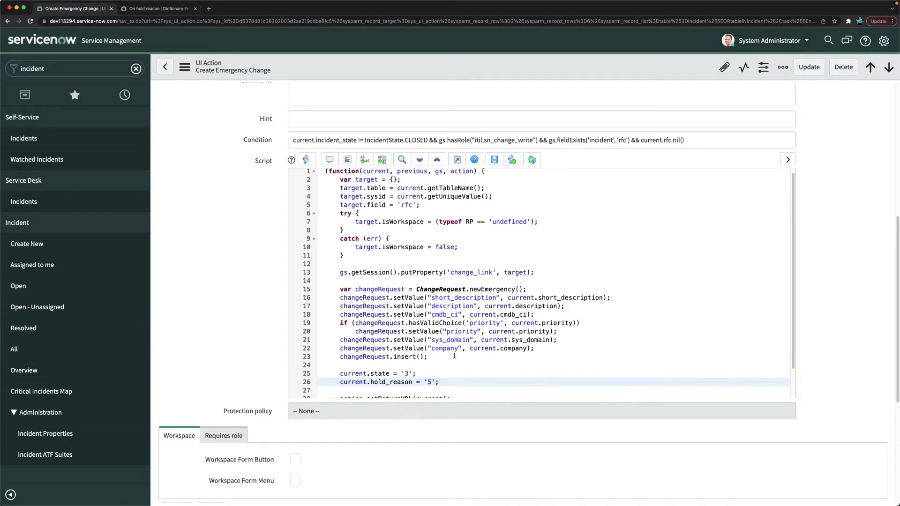
pyautogui.scroll(-2, 433, 350)
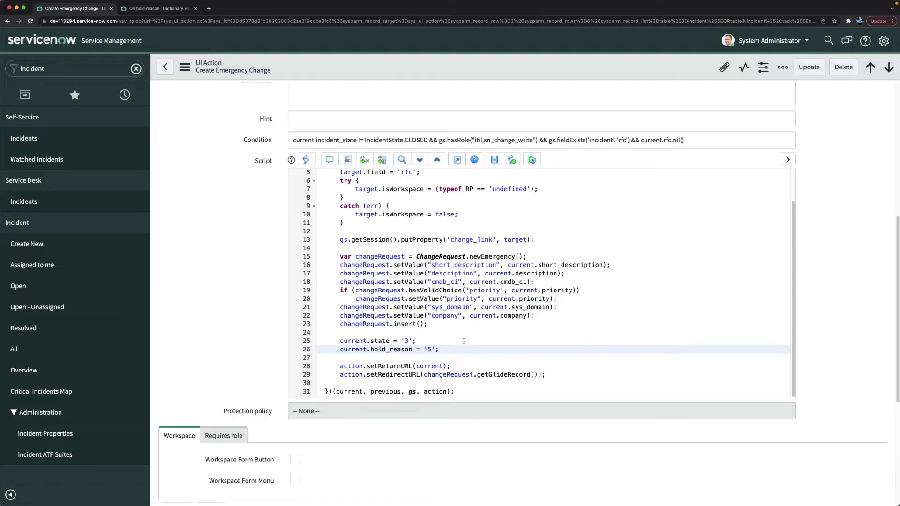
# Step: Add current.update(); on its own line after the hold_reason assignment and save the UI action
pyautogui.click(446, 350)
pyautogui.press('Return')
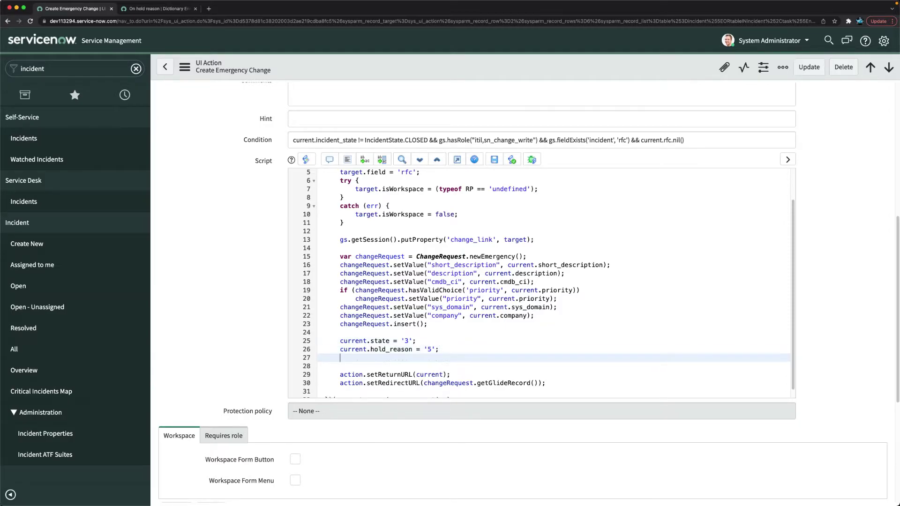
pyautogui.write('current.update();')
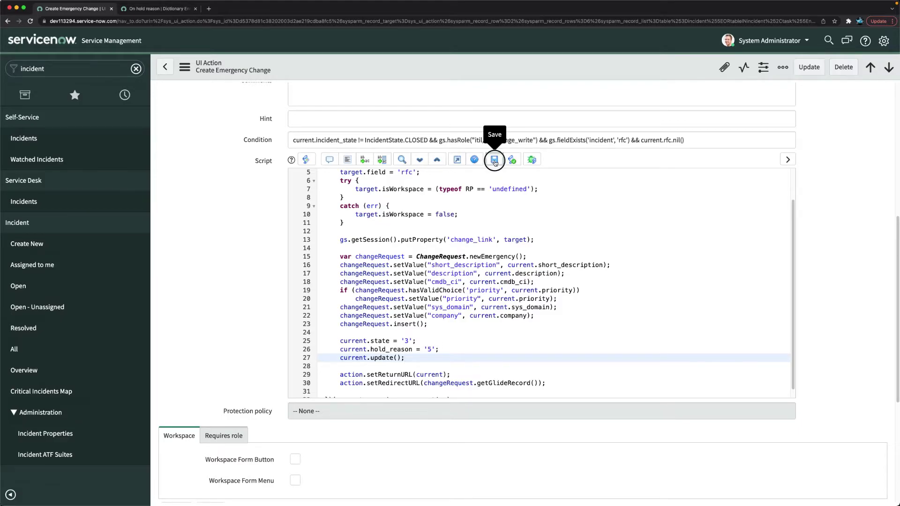
pyautogui.click(495, 161)
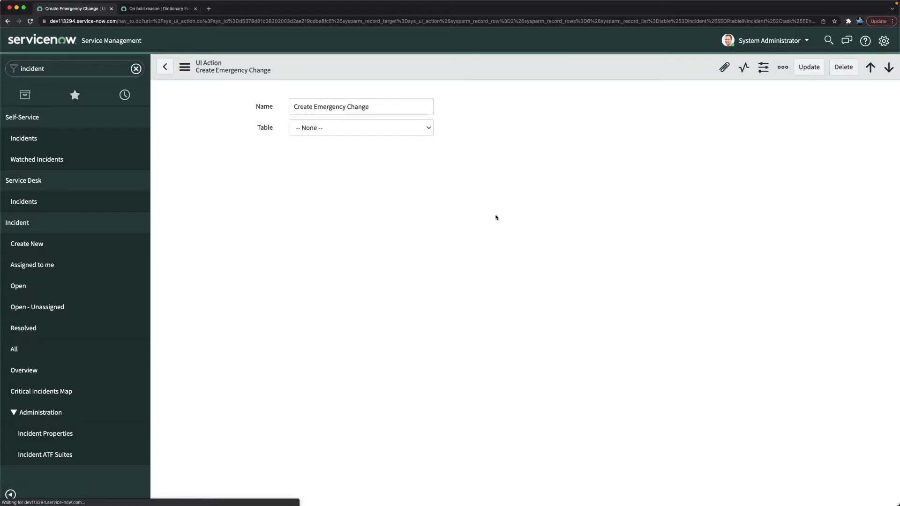
# Step: Open the list of open incidents in a new browser tab and open the incident "Unable to post content on a Wiki page"
pyautogui.keyDown('super'); pyautogui.click(21, 293); pyautogui.keyUp('super')
pyautogui.click(252, 11)
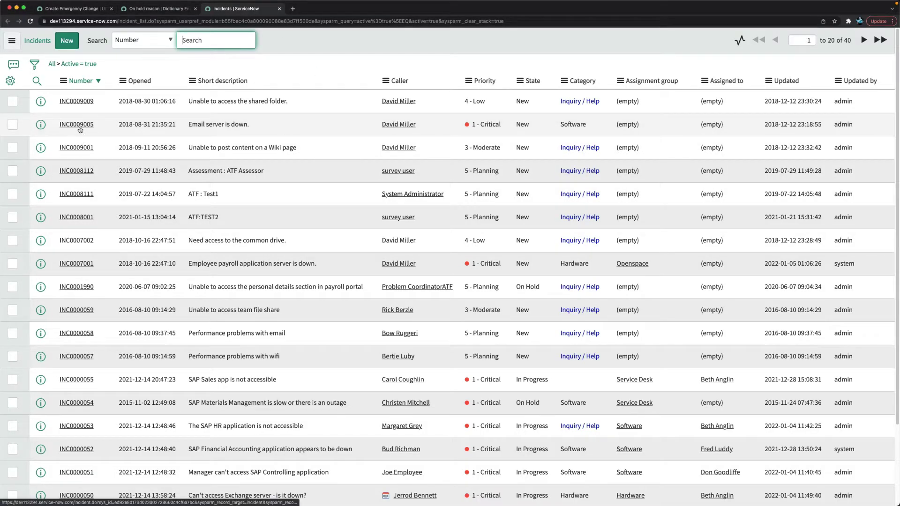
pyautogui.click(75, 149)
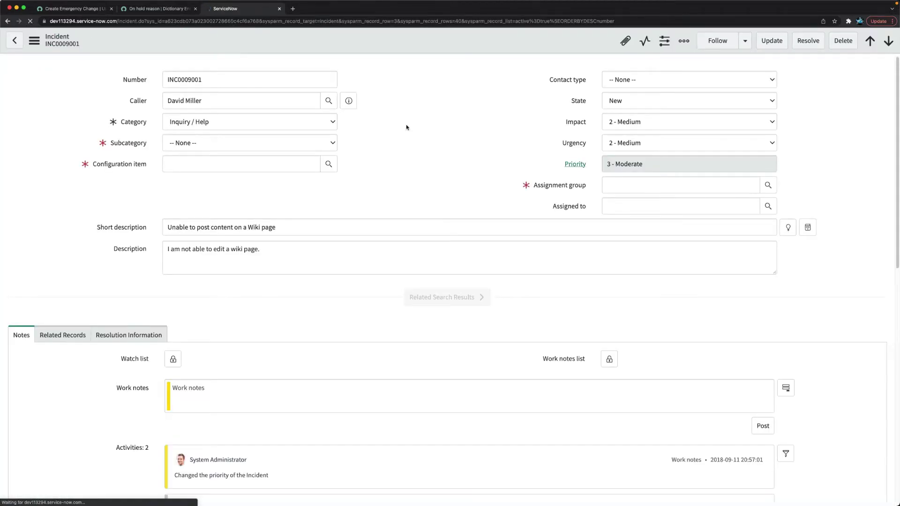
# Step: Set the incident's Category to Office Infra and its Subcategory to Meeting Room
pyautogui.click(195, 147)
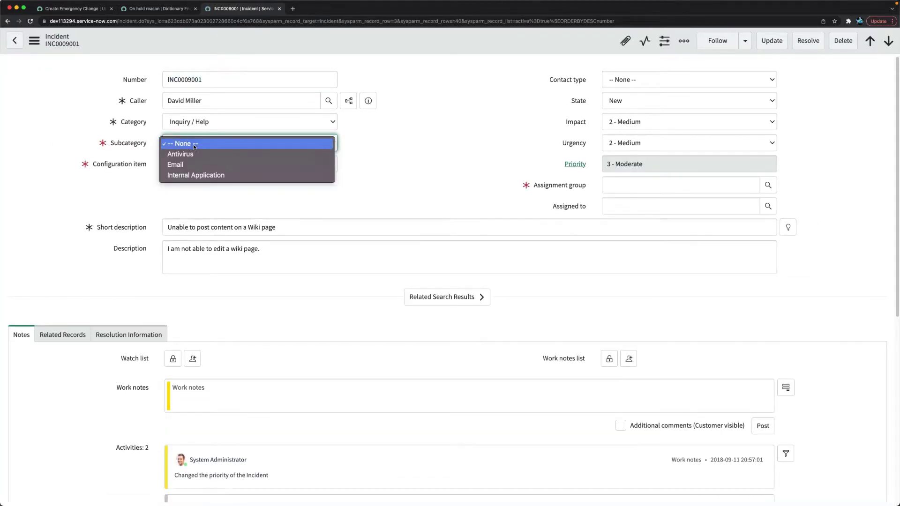
pyautogui.click(193, 144)
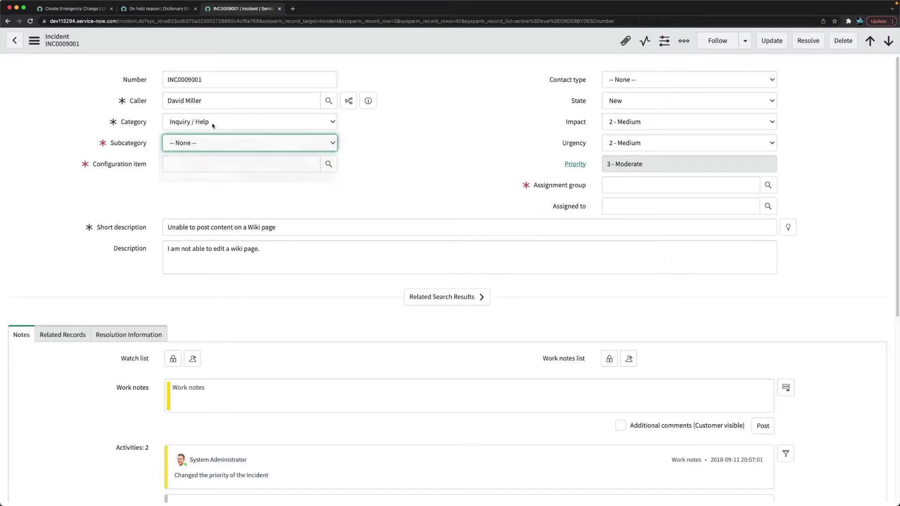
pyautogui.click(213, 125)
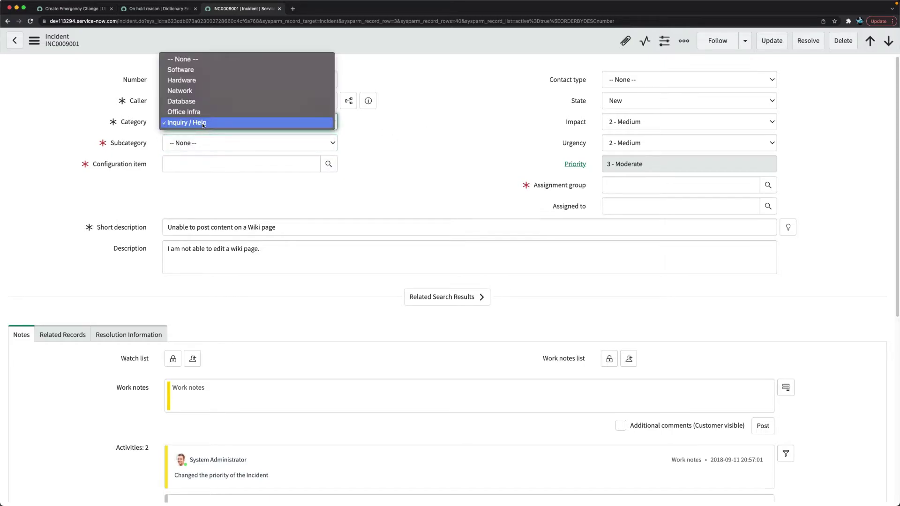
pyautogui.click(175, 113)
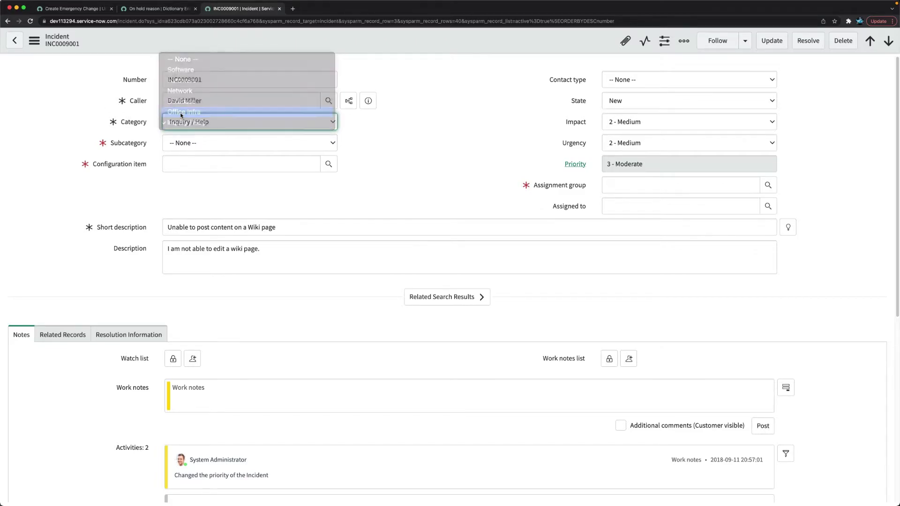
pyautogui.click(194, 149)
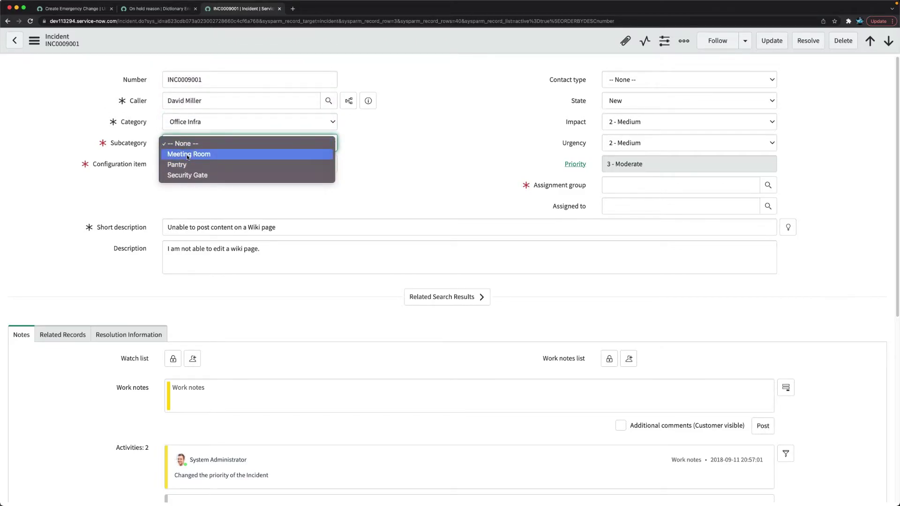
pyautogui.click(197, 154)
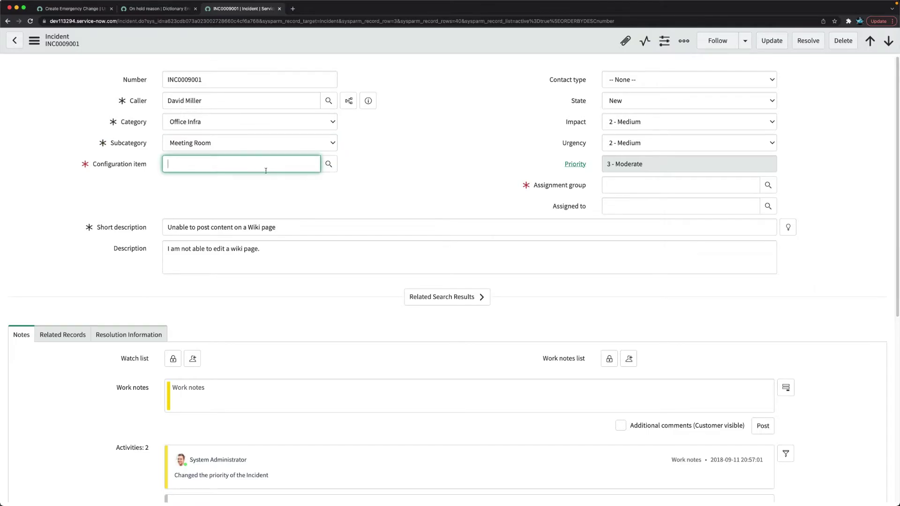
# Step: Set the Configuration item to *ANNIE-IBM and the Assignment group to App Engine Admins, and save the incident
pyautogui.click(329, 164)
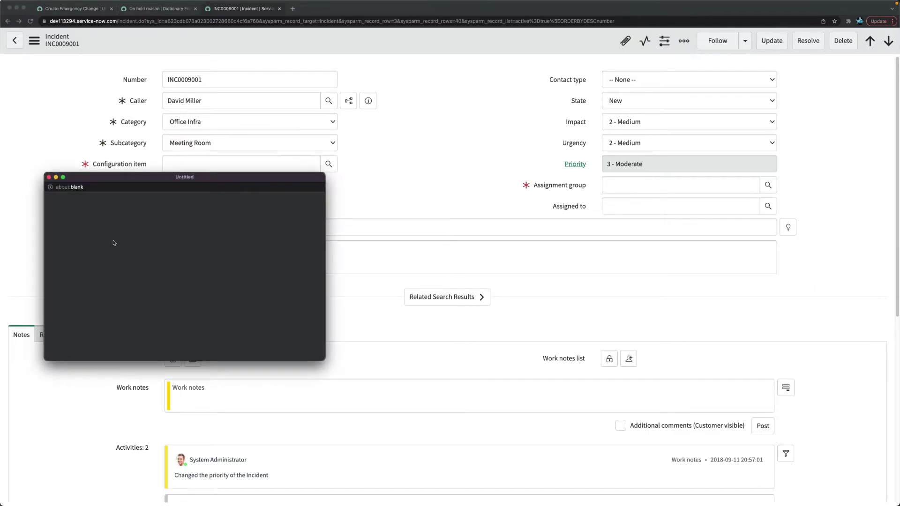
pyautogui.click(101, 284)
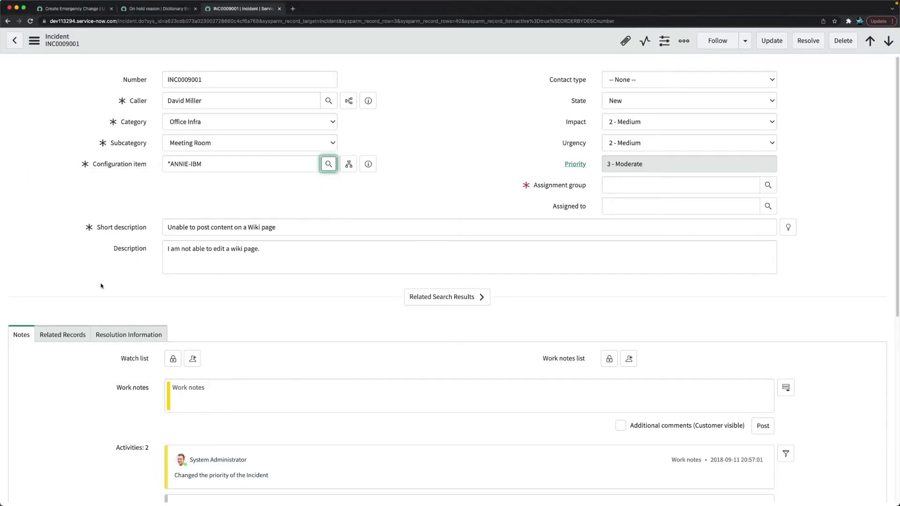
pyautogui.click(731, 186)
pyautogui.click(768, 185)
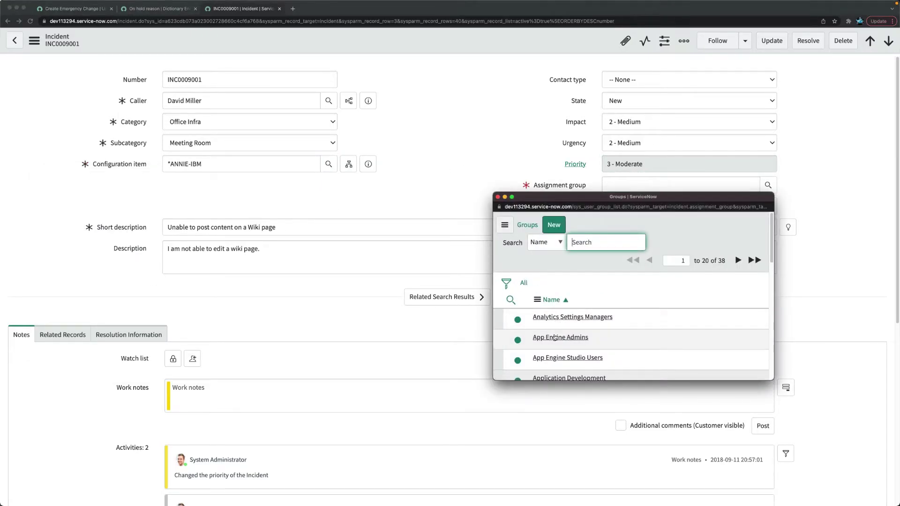
pyautogui.click(554, 340)
pyautogui.scroll(-7, 417, 255)
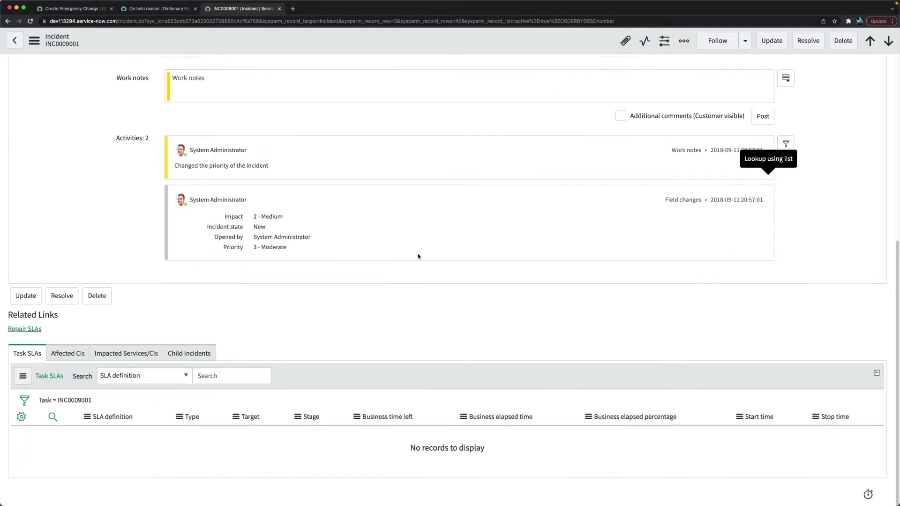
pyautogui.scroll(7, 433, 118)
pyautogui.rightClick(433, 49)
pyautogui.click(446, 50)
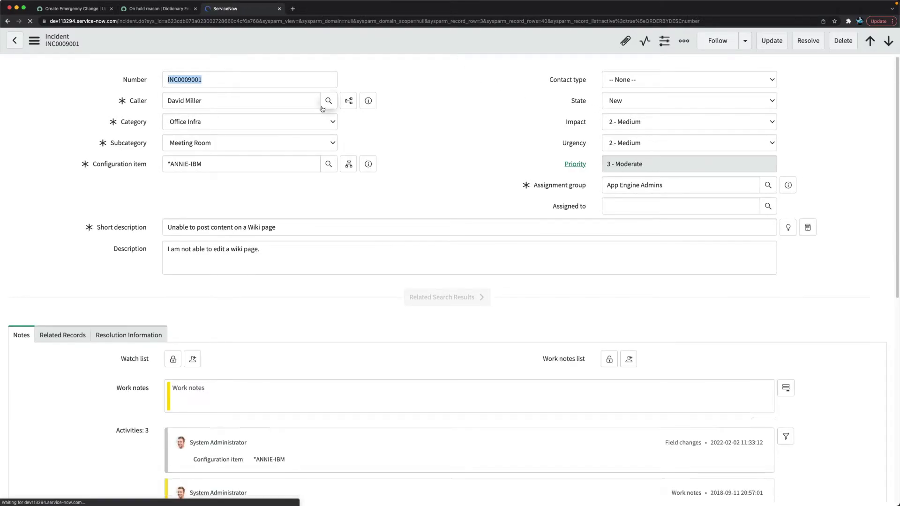
# Step: Create an emergency change from the incident, and reopen the source incident to check its State and On hold reason
pyautogui.click(366, 44)
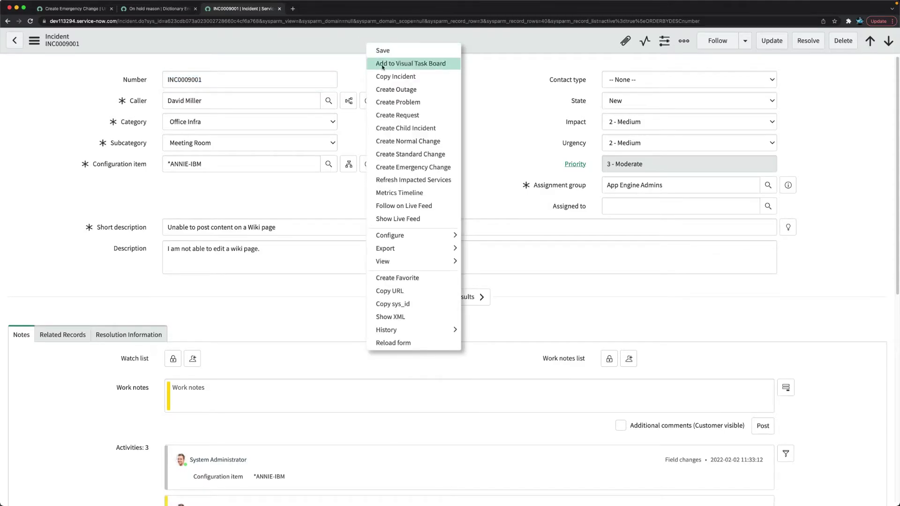
pyautogui.click(408, 167)
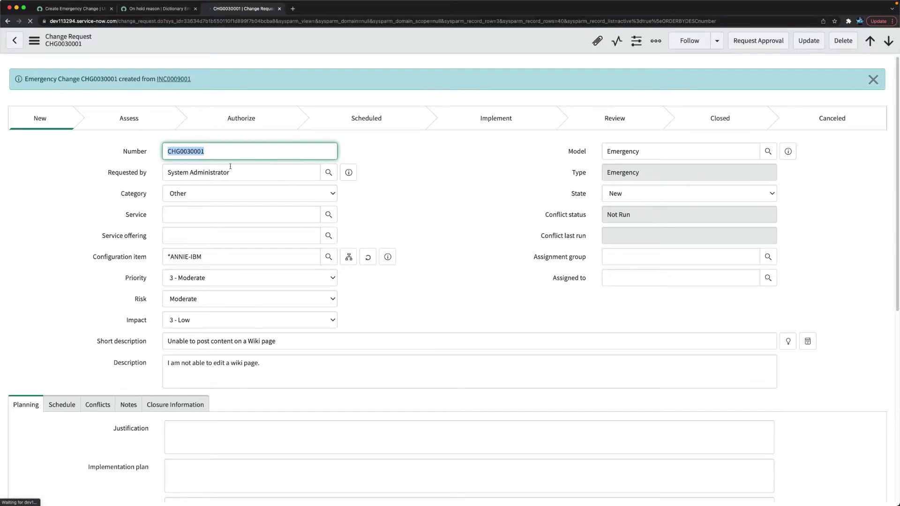
pyautogui.click(428, 181)
pyautogui.click(174, 80)
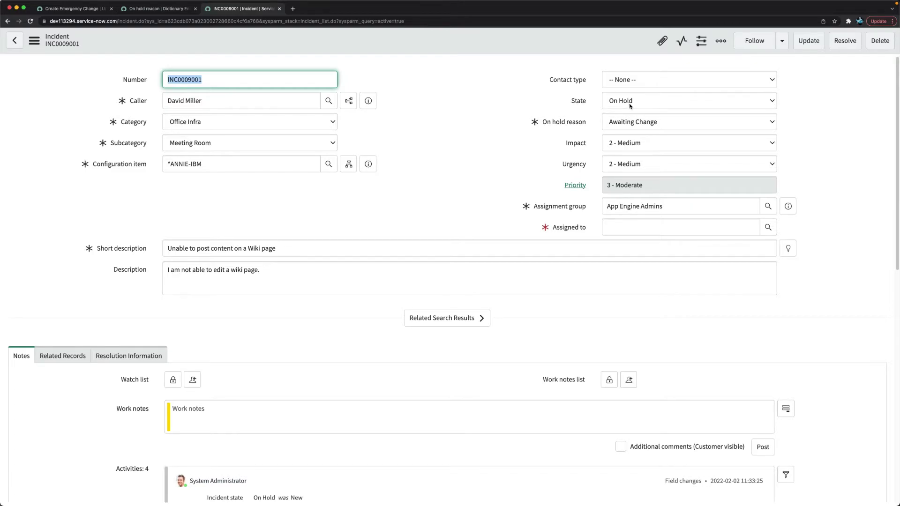
pyautogui.moveTo(539, 122); pyautogui.dragTo(612, 124)
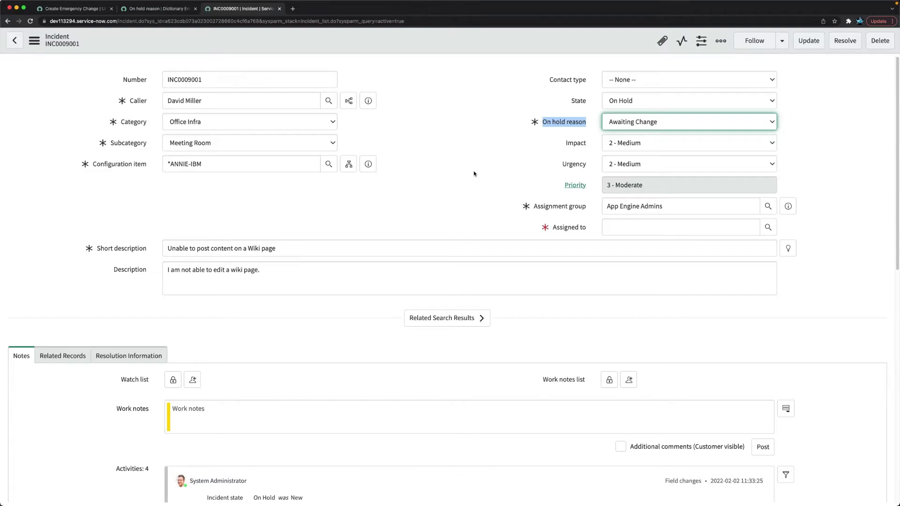
# Step: Review the State and On hold reason fields of the incident "Unable to post content on a Wiki page"
pyautogui.click(579, 101)
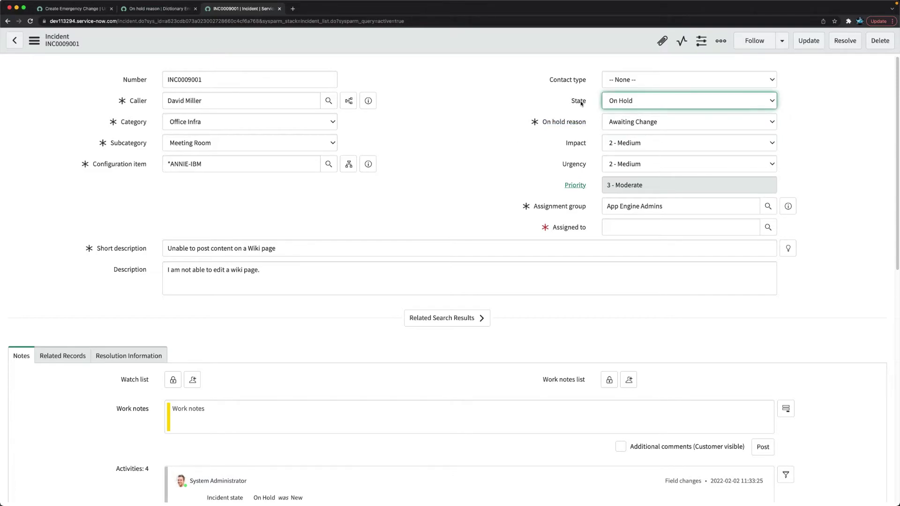
pyautogui.click(619, 102)
pyautogui.click(512, 108)
pyautogui.click(621, 123)
pyautogui.click(621, 123)
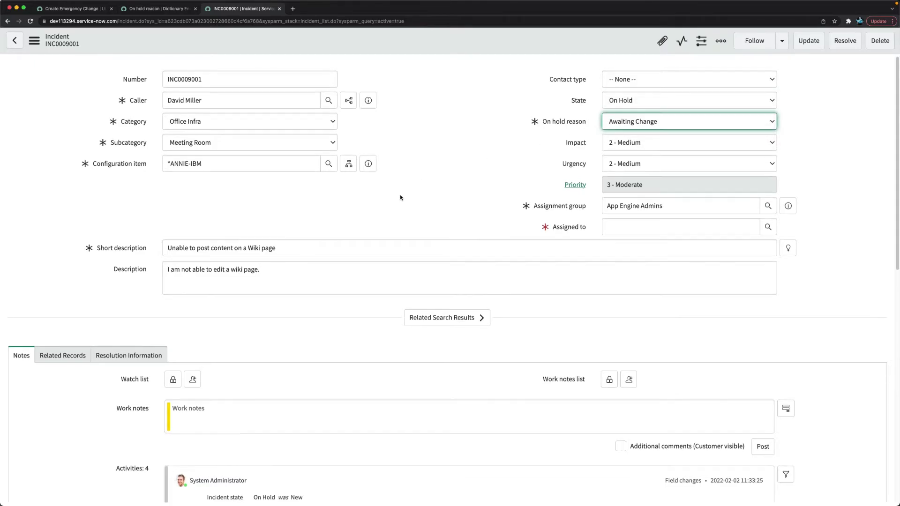
# Step: Check the Change Request linked in the incident's Related Records and go back to that change request record
pyautogui.scroll(-5, 155, 203)
pyautogui.click(55, 133)
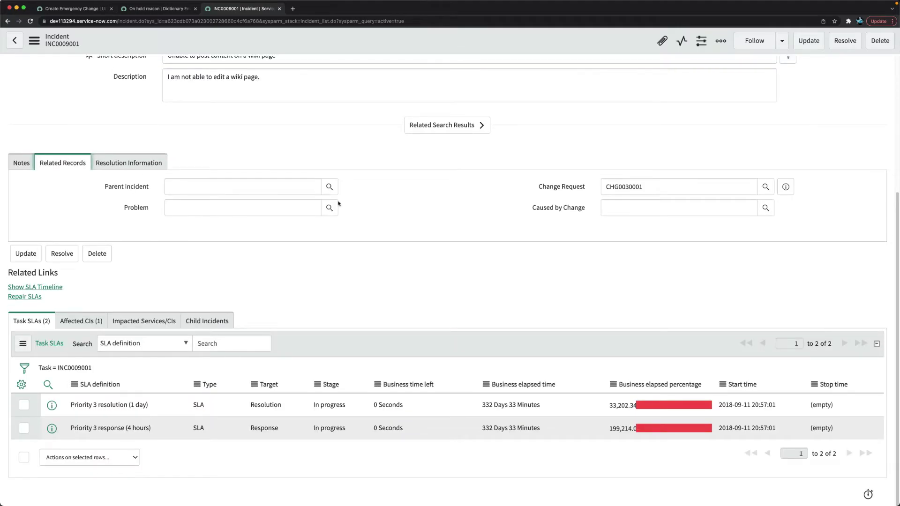
pyautogui.scroll(4, 472, 238)
pyautogui.scroll(-3, 487, 232)
pyautogui.scroll(2, 525, 236)
pyautogui.moveTo(535, 248); pyautogui.dragTo(552, 241)
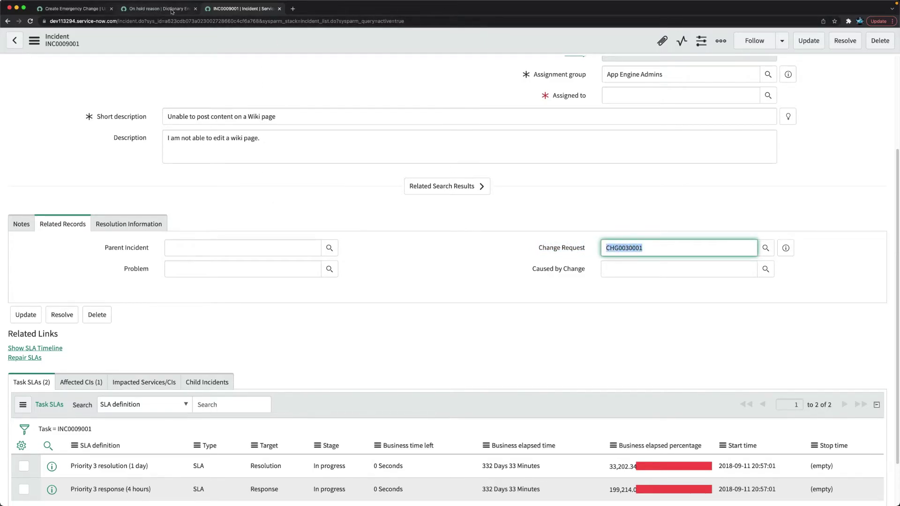
pyautogui.click(7, 22)
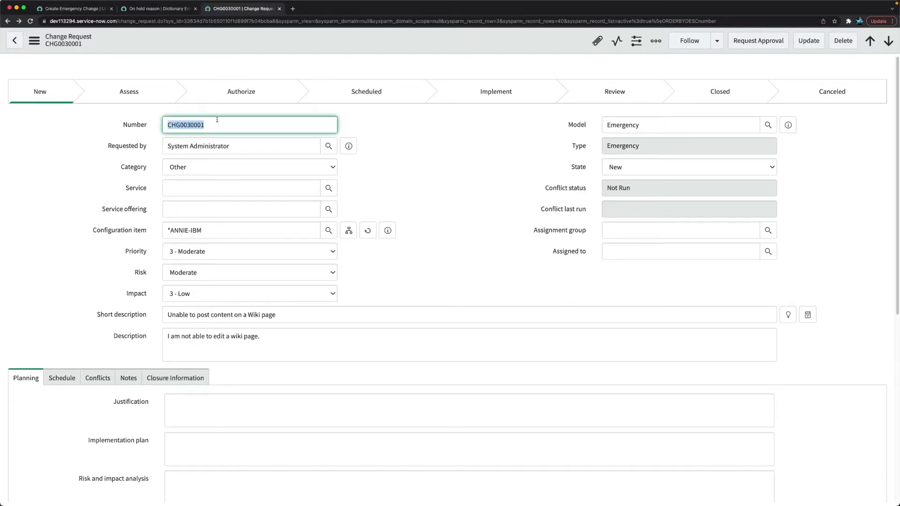
# Step: Close the change request and On hold reason dictionary tabs, and open the incident "ATF : Test1" from the open incidents list
pyautogui.click(151, 11)
pyautogui.click(231, 11)
pyautogui.click(279, 9)
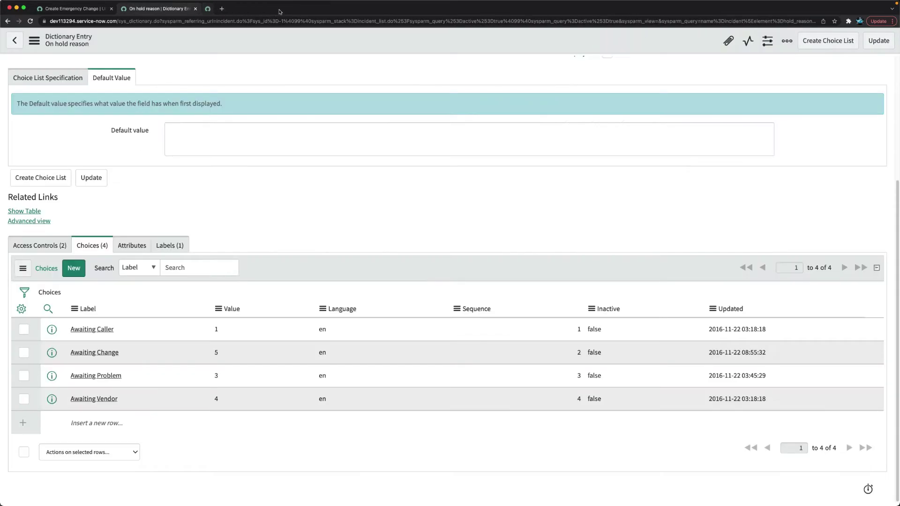
pyautogui.click(195, 8)
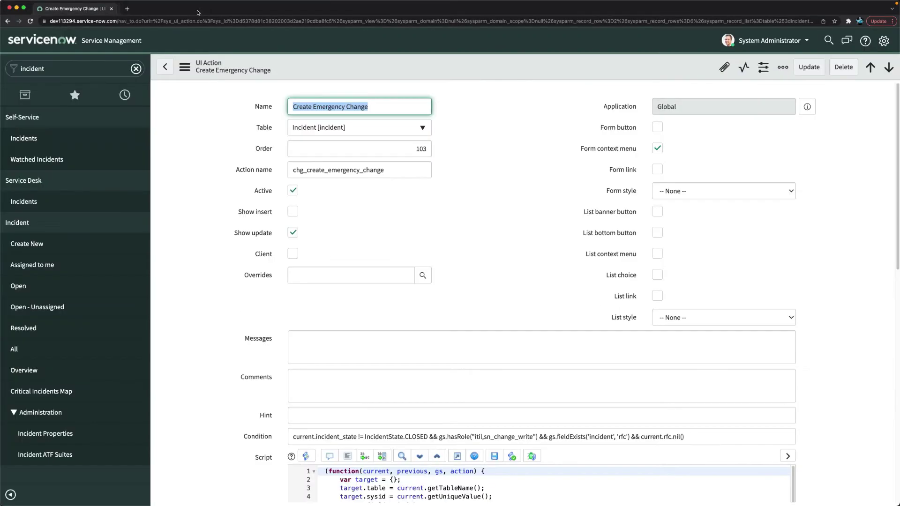
pyautogui.click(18, 286)
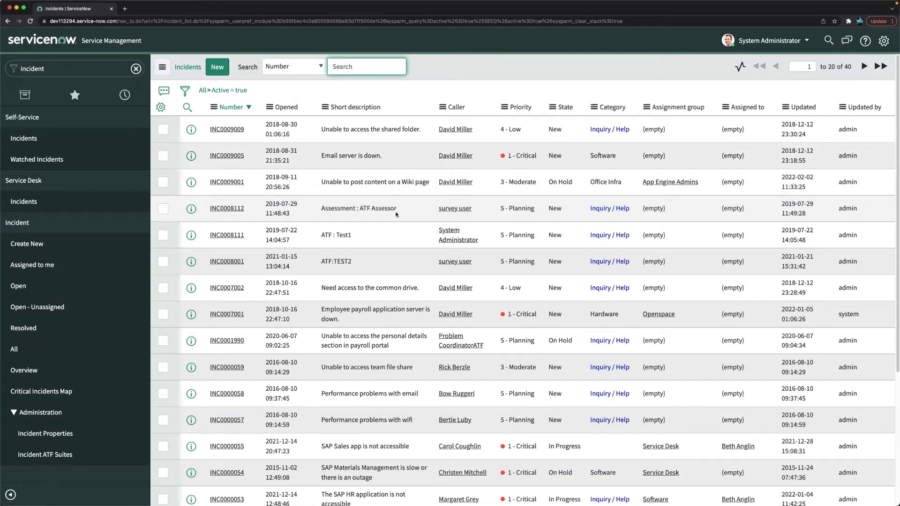
pyautogui.click(227, 236)
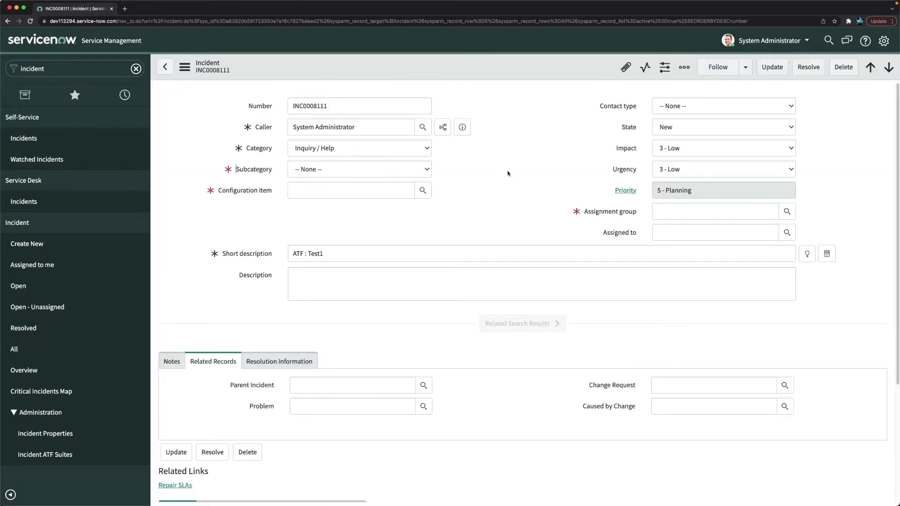
# Step: Set the incident's State to On Hold and its On hold reason to Awaiting Change without saving
pyautogui.click(675, 128)
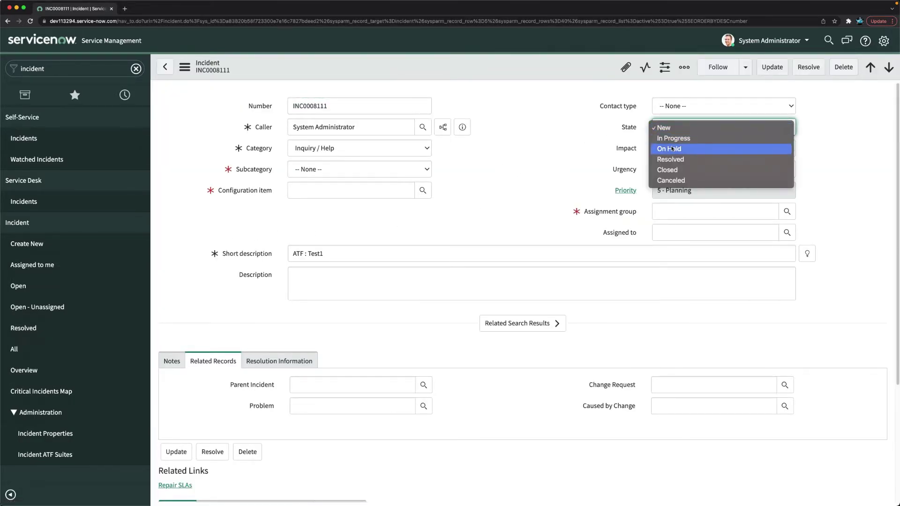
pyautogui.click(669, 149)
pyautogui.click(678, 149)
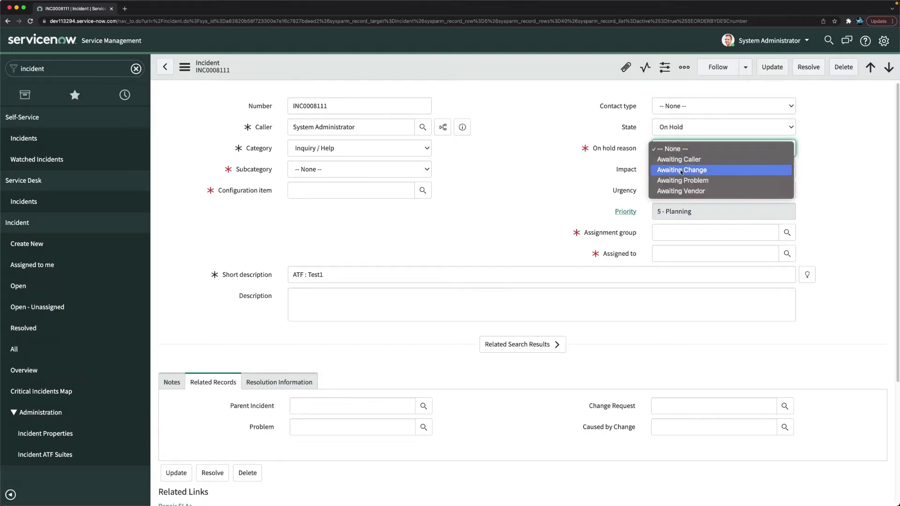
pyautogui.click(682, 170)
# Step: Examine the incident's Change Request field in the Related Records together with its State and On hold reason
pyautogui.scroll(-3, 457, 215)
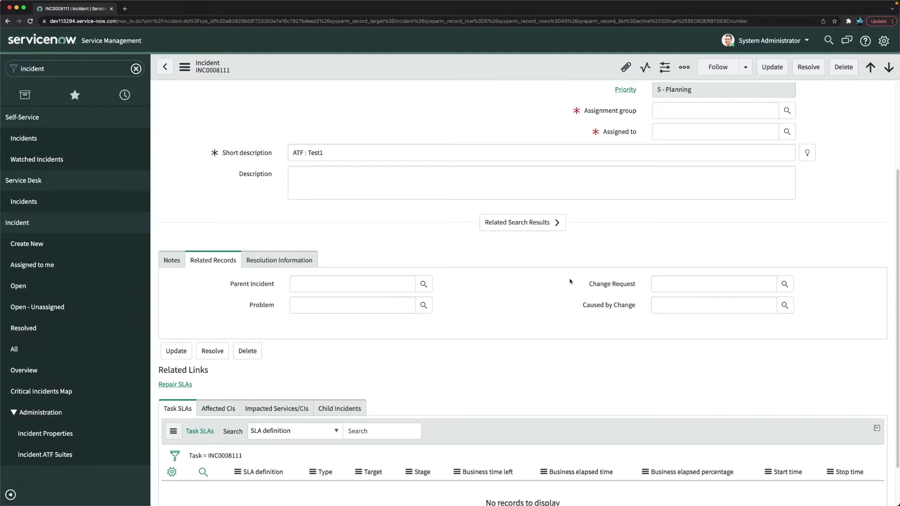
pyautogui.scroll(3, 570, 281)
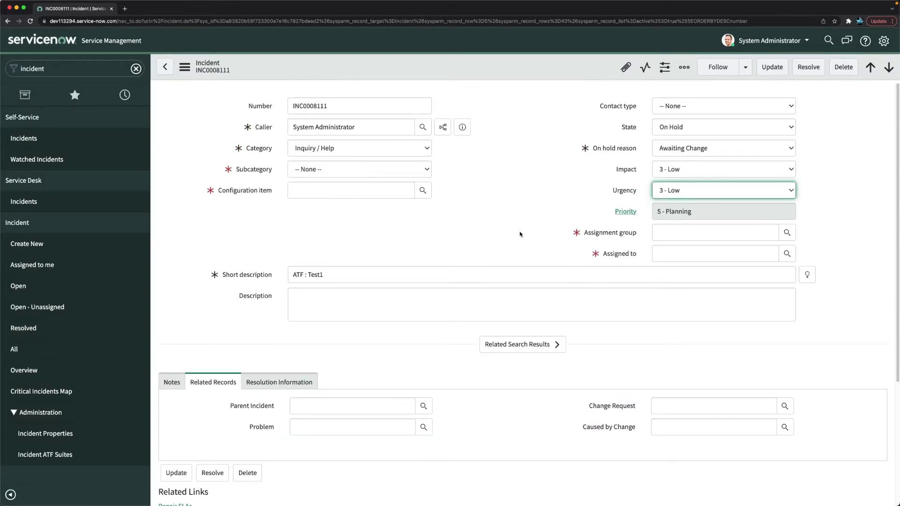
pyautogui.click(661, 126)
pyautogui.click(537, 133)
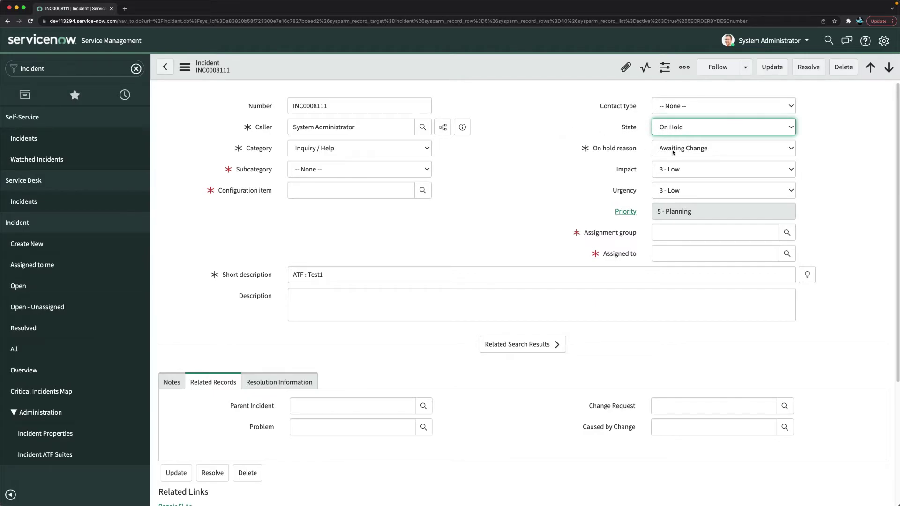
pyautogui.scroll(-3, 562, 185)
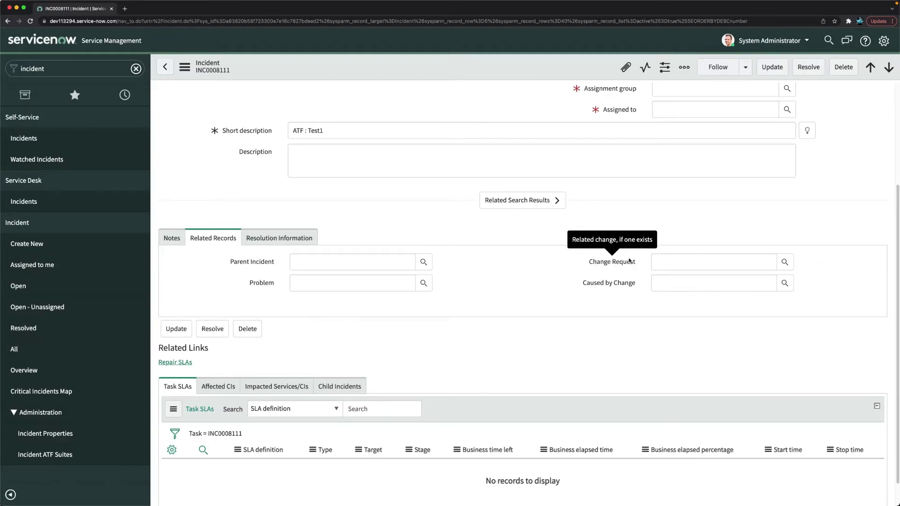
pyautogui.scroll(3, 629, 260)
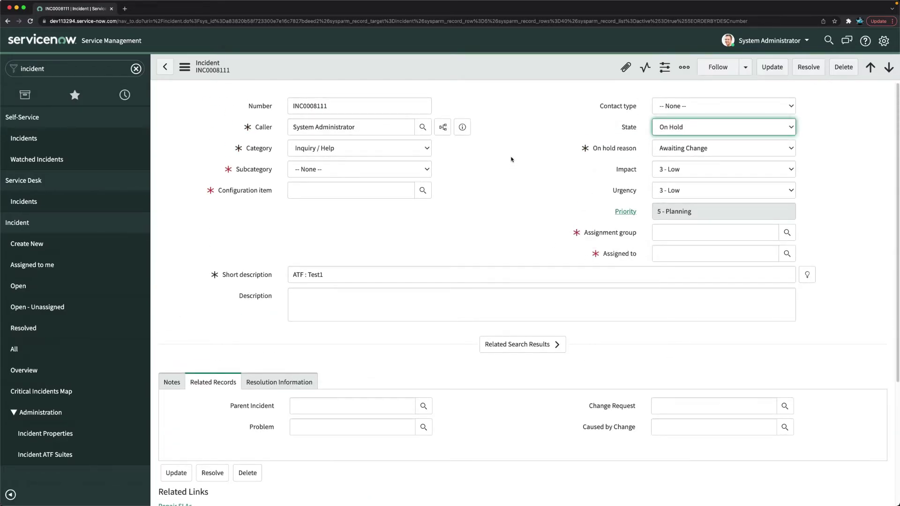
# Step: Open the UI policies configured for the incident form, discarding the unsaved incident changes, and start a new UI policy
pyautogui.rightClick(422, 71)
pyautogui.moveTo(483, 264)
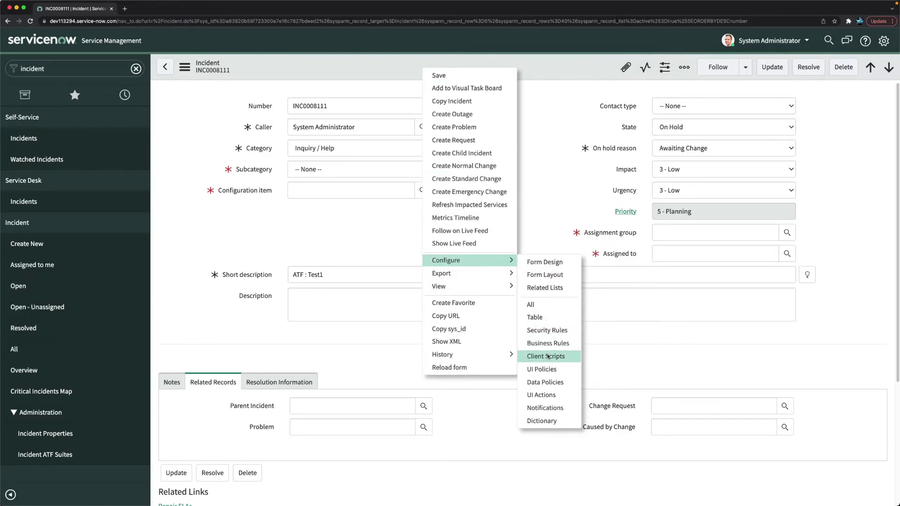
pyautogui.click(545, 370)
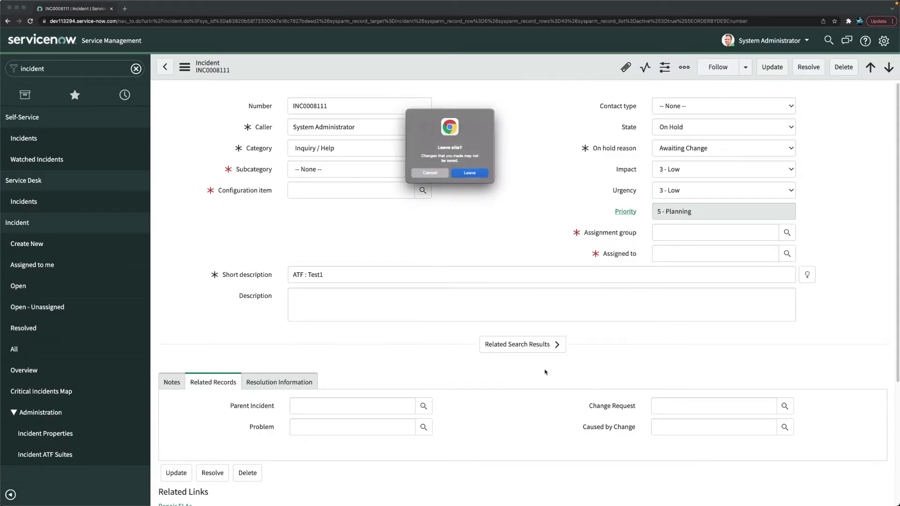
pyautogui.click(471, 175)
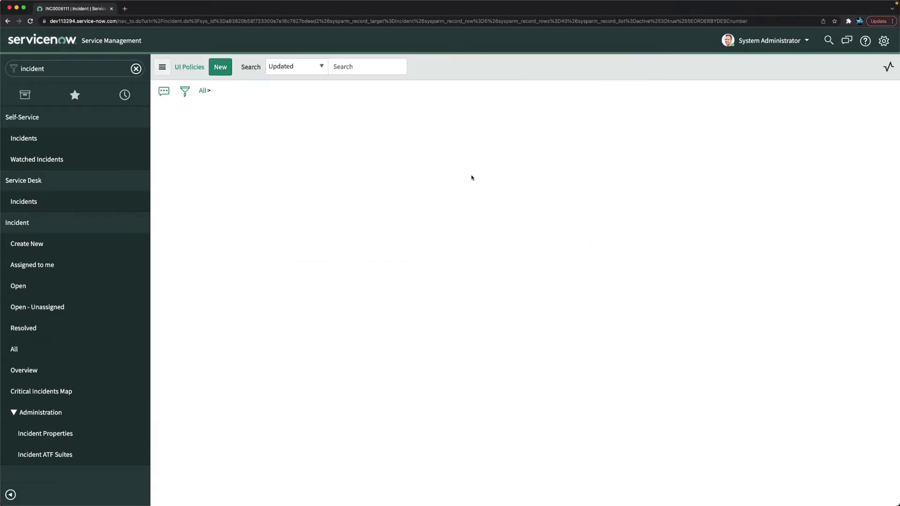
pyautogui.click(220, 69)
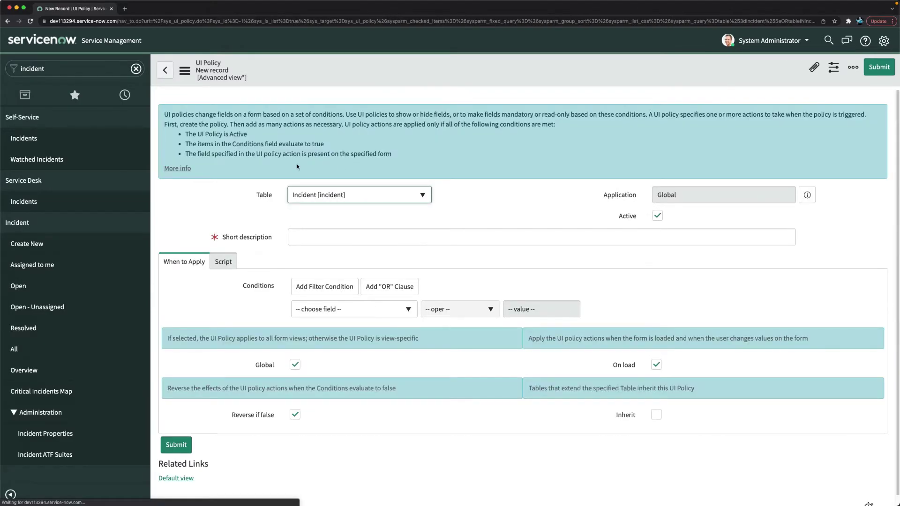
# Step: Enter "MOCK.Set Change Request as Mandatory" as the UI policy's Short description
pyautogui.click(317, 237)
pyautogui.write('MO')
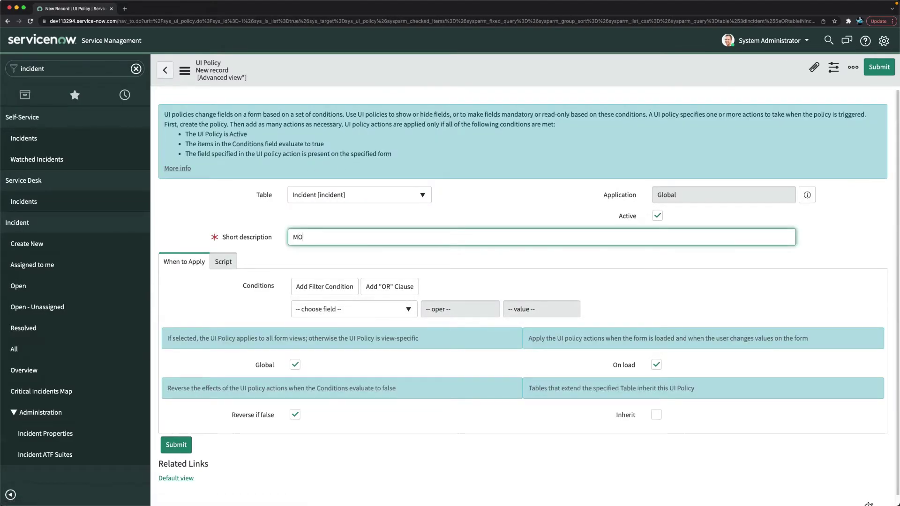
pyautogui.write('CK.Set Change Request as Manda')
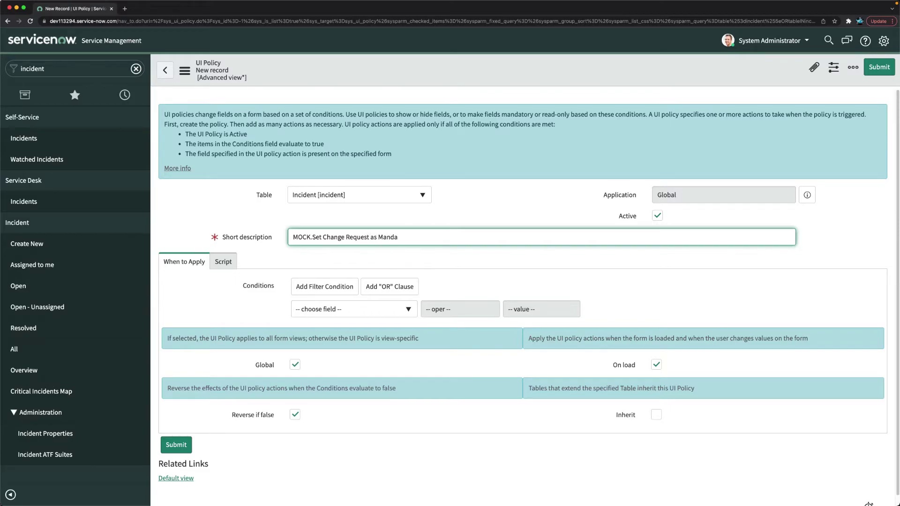
pyautogui.write('tory')
pyautogui.click(514, 193)
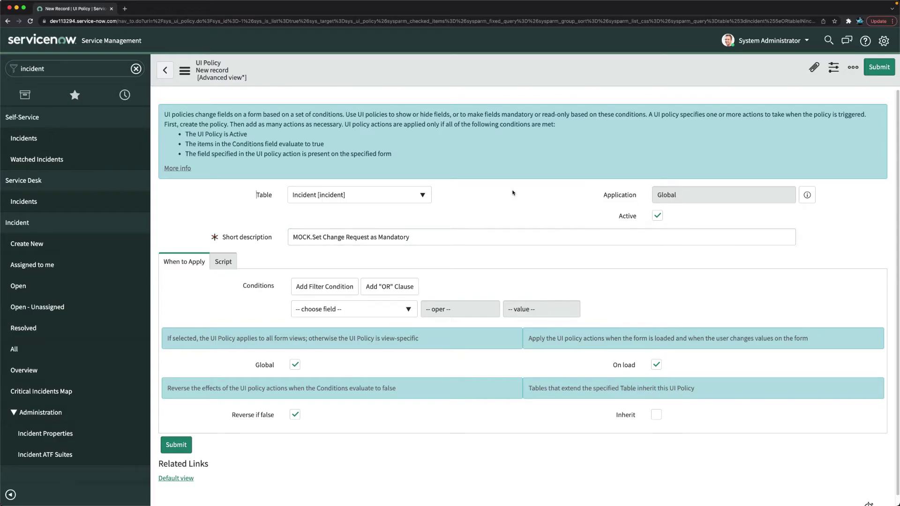
# Step: Add the condition State is On Hold to the UI policy
pyautogui.scroll(-1, 309, 309)
pyautogui.click(323, 297)
pyautogui.write('state')
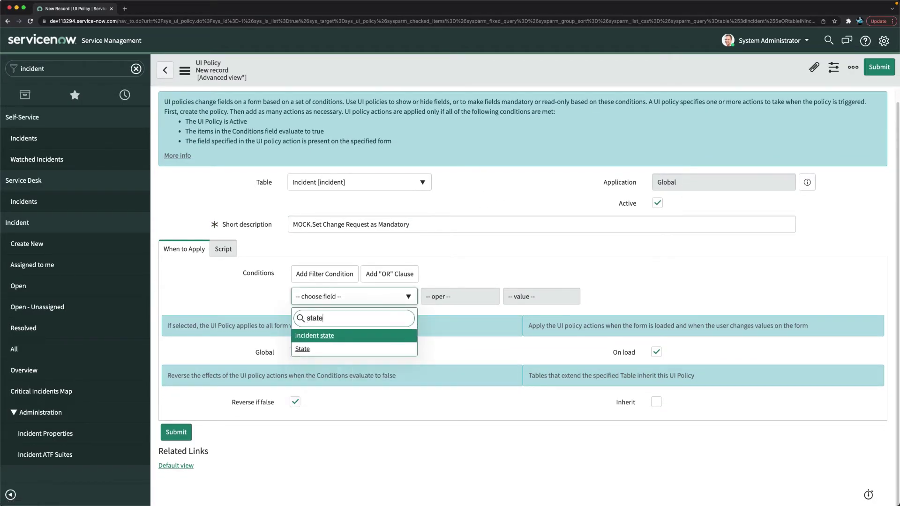
pyautogui.press('Down')
pyautogui.press('Return')
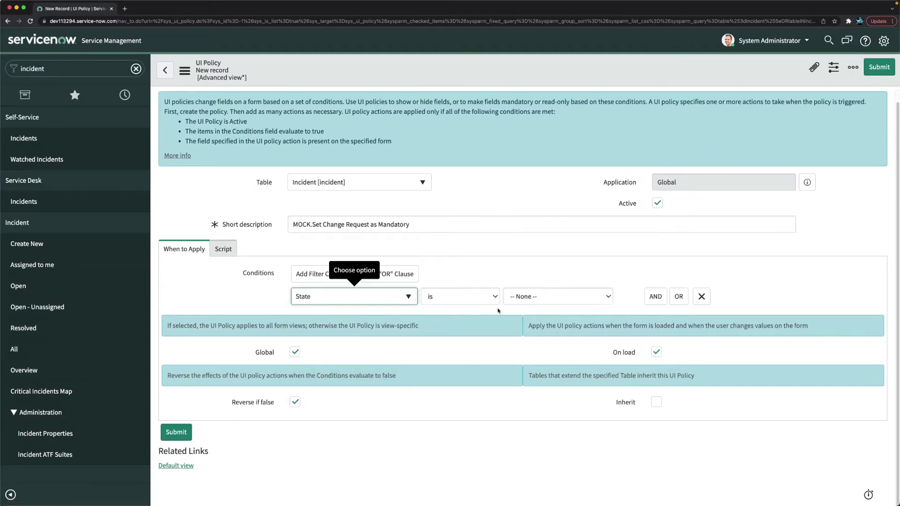
pyautogui.click(521, 298)
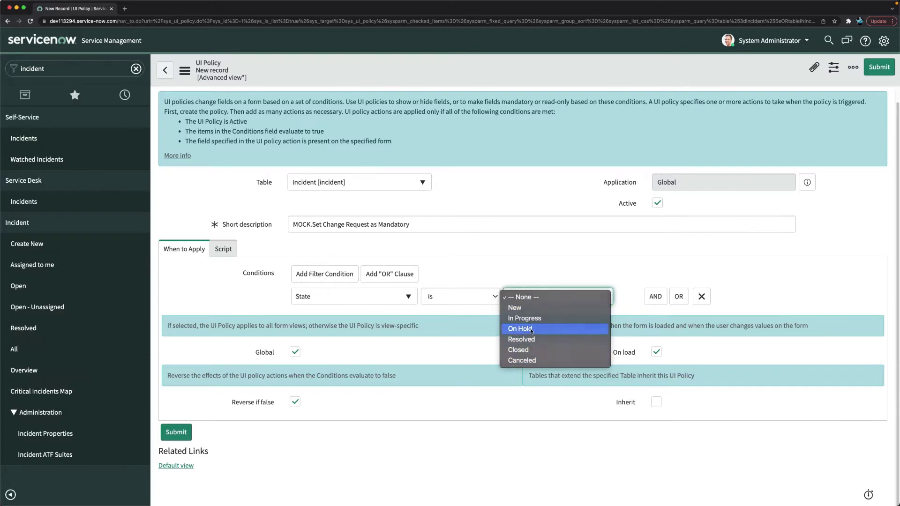
pyautogui.click(539, 332)
# Step: Add a second AND condition to the UI policy: On hold reason is Awaiting Caller
pyautogui.click(655, 296)
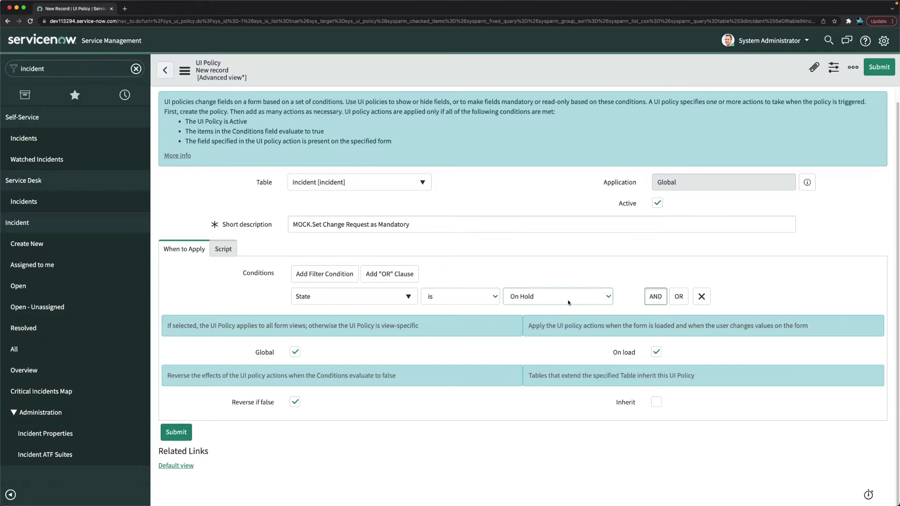
pyautogui.click(360, 338)
pyautogui.write('on')
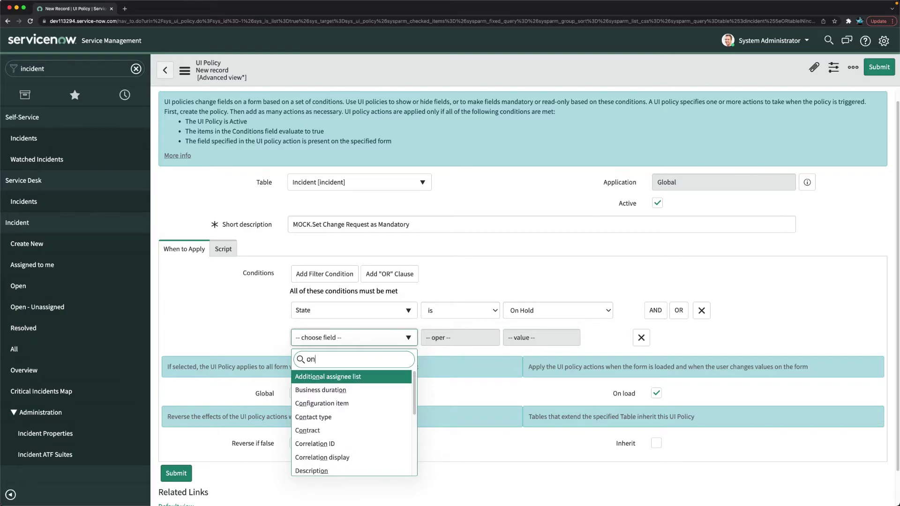
pyautogui.press('Down')
pyautogui.press('Down')
pyautogui.press('Down')
pyautogui.press('Down')
pyautogui.press('Down')
pyautogui.press('Down')
pyautogui.press('Down')
pyautogui.press('Down')
pyautogui.press('Down')
pyautogui.press('Down')
pyautogui.press('Down')
pyautogui.press('Down')
pyautogui.press('Down')
pyautogui.press('Down')
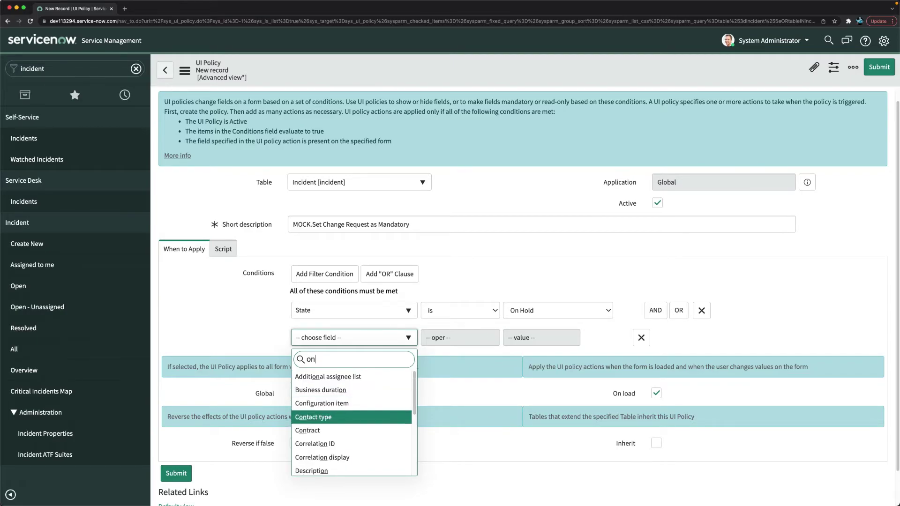
pyautogui.press('Up')
pyautogui.press('Up')
pyautogui.press('Up')
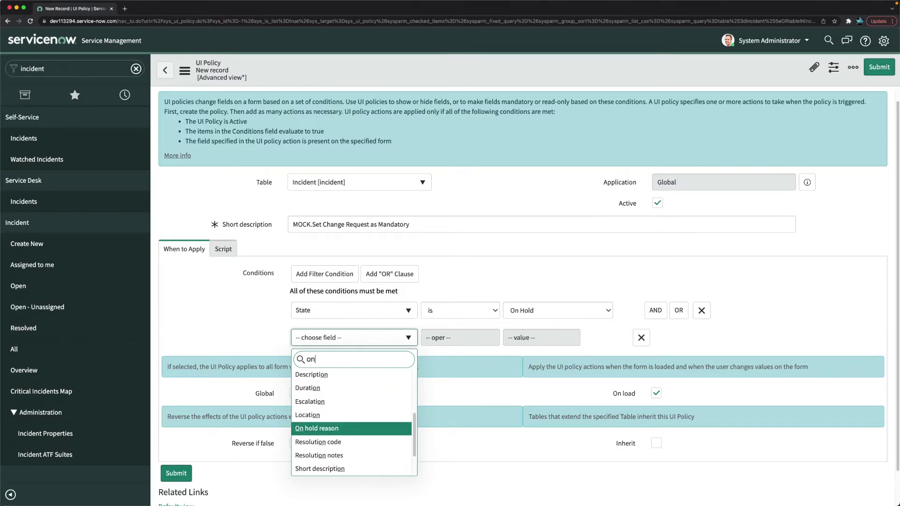
pyautogui.press('Return')
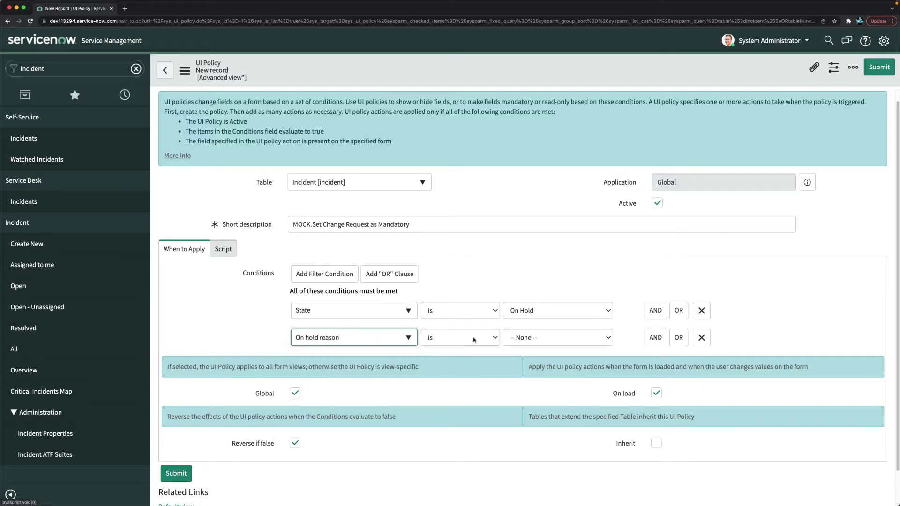
pyautogui.click(516, 338)
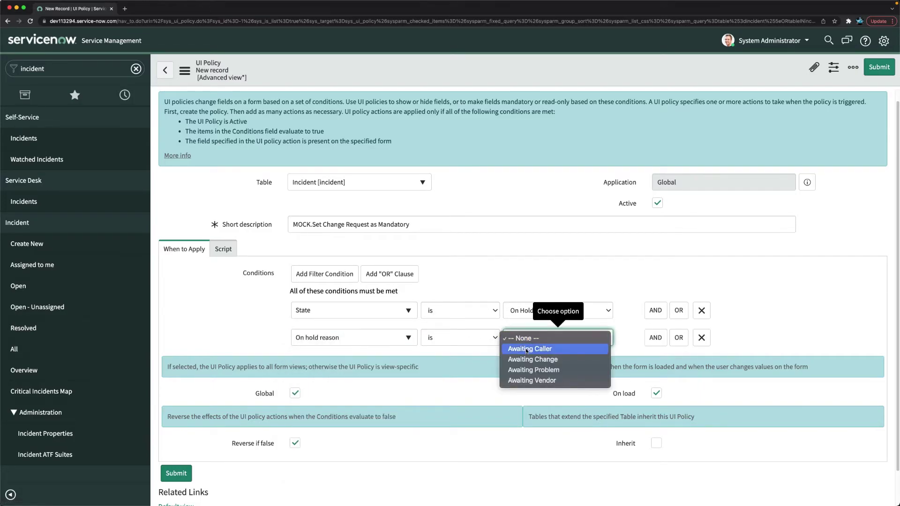
pyautogui.click(522, 349)
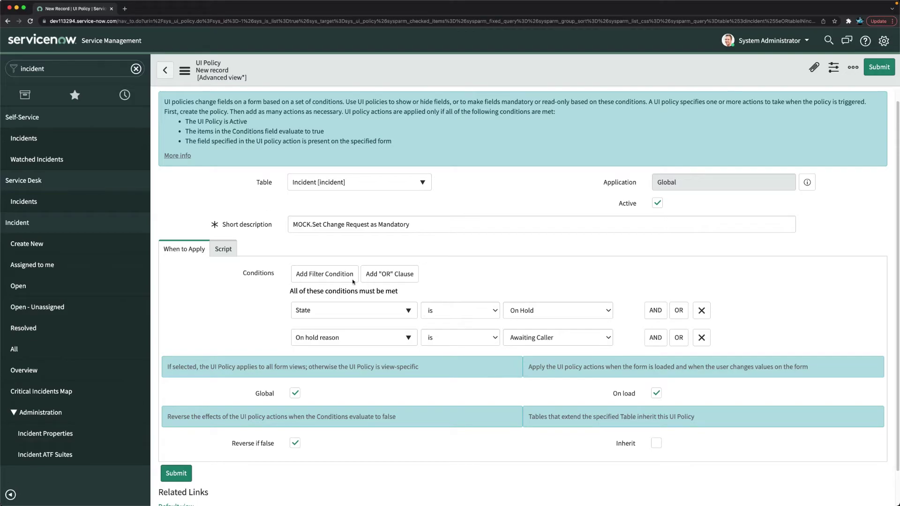
# Step: Save the UI policy and open a new UI policy action record for it
pyautogui.rightClick(466, 75)
pyautogui.click(483, 79)
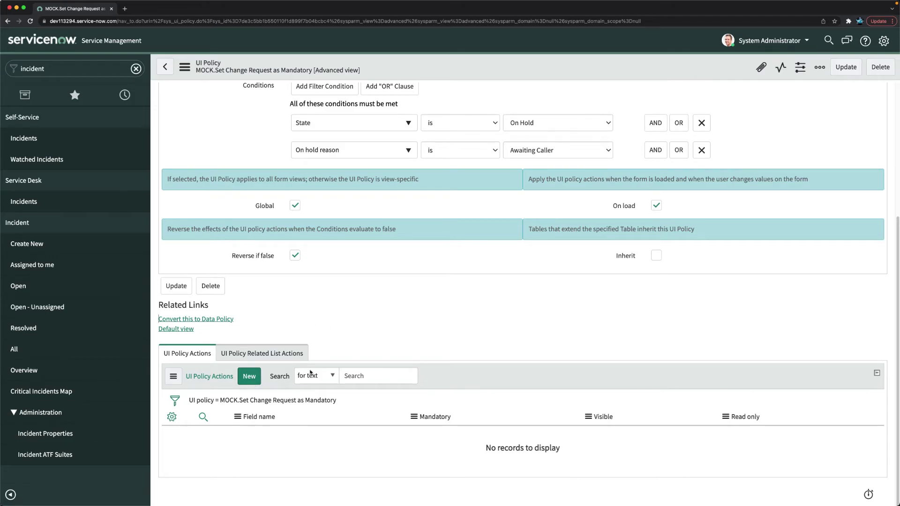
pyautogui.click(249, 380)
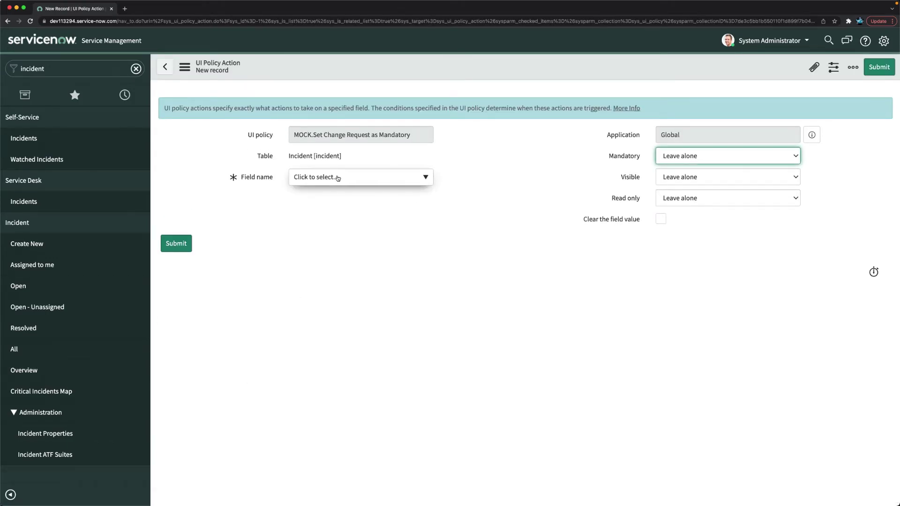
# Step: Choose Change Request as the field name for the new UI policy action
pyautogui.click(338, 178)
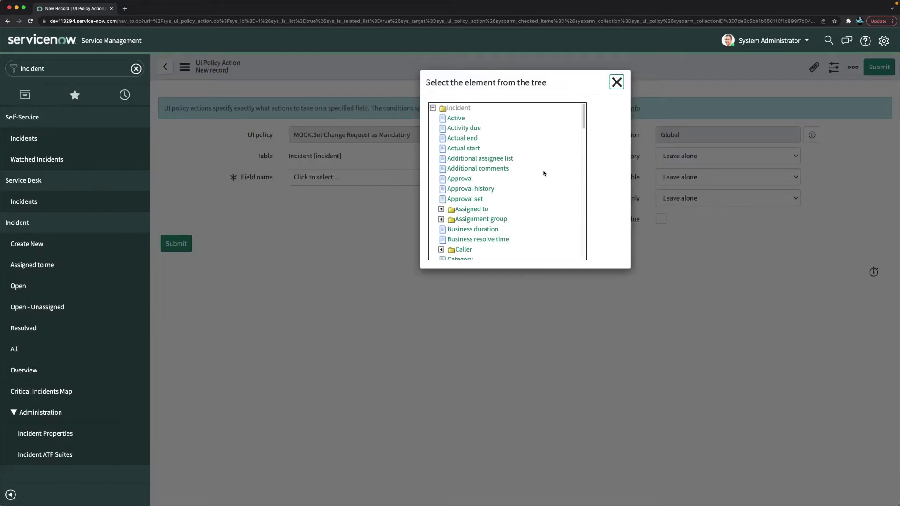
pyautogui.scroll(-5, 480, 186)
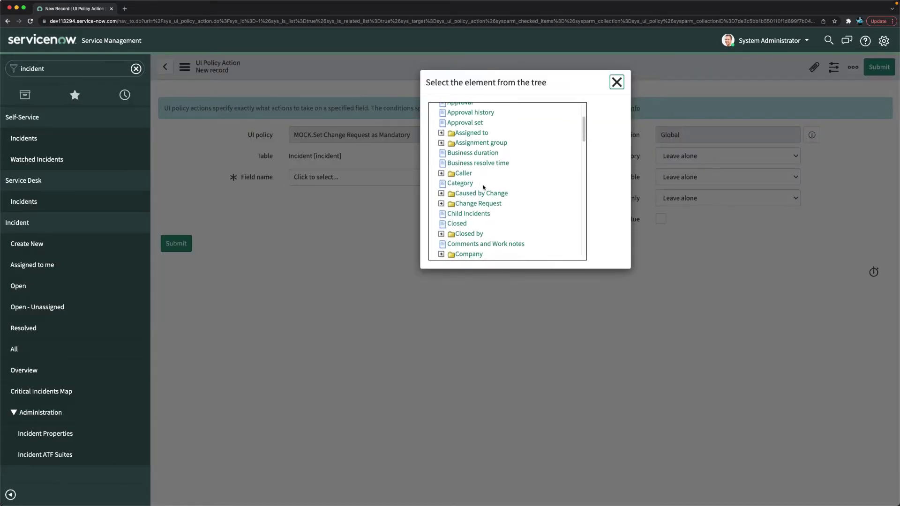
pyautogui.scroll(-1, 483, 187)
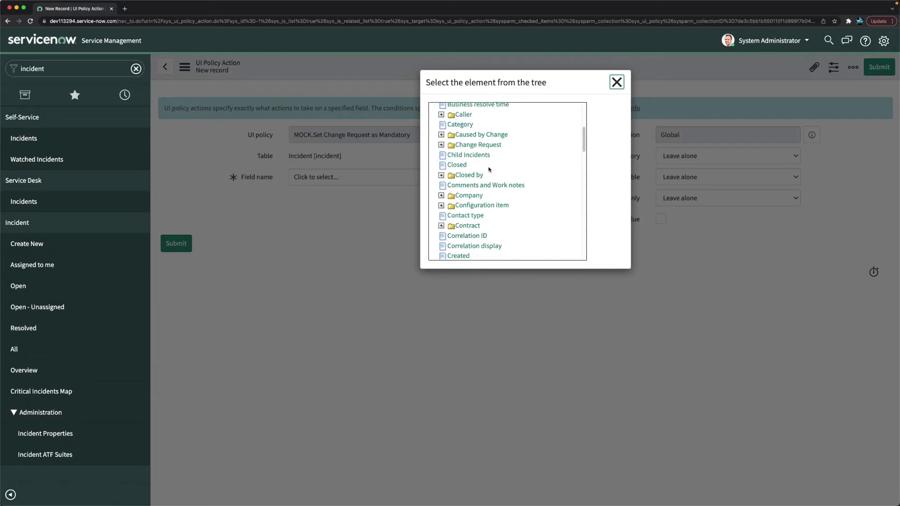
pyautogui.click(485, 149)
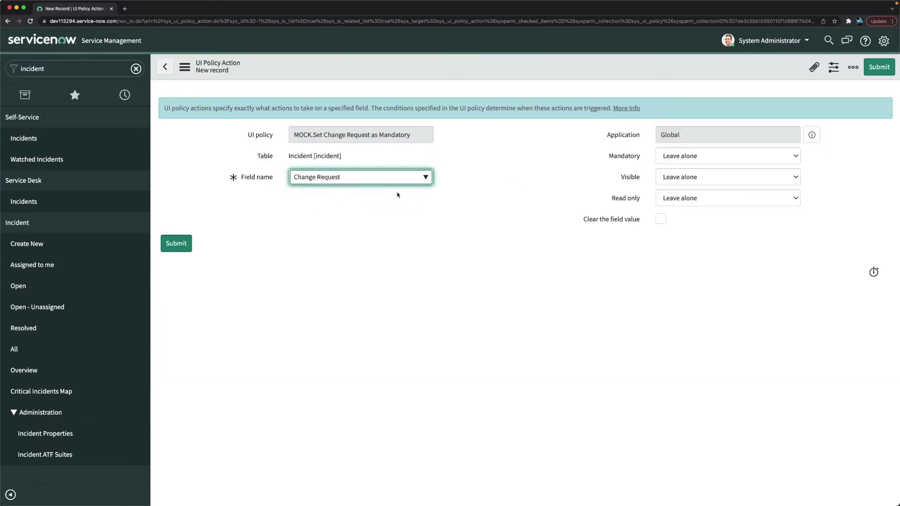
# Step: Set Mandatory to True for the UI policy action and submit the record
pyautogui.click(686, 154)
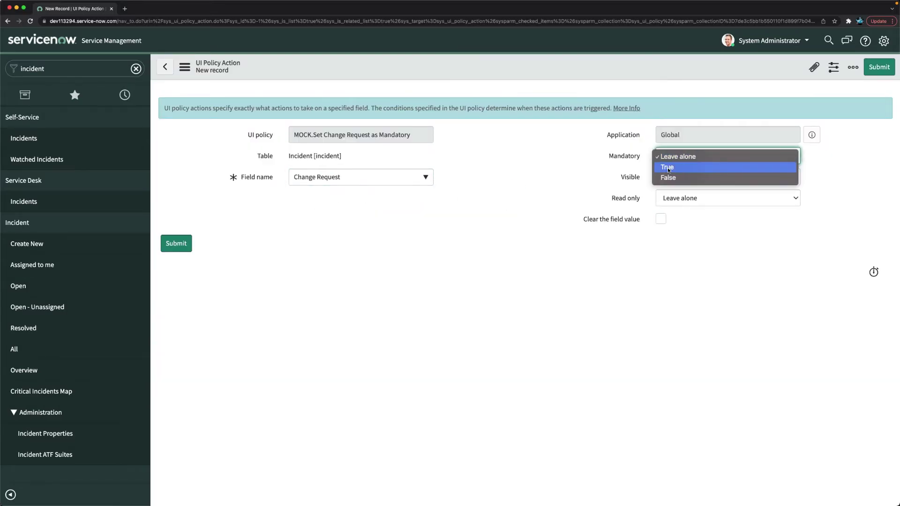
pyautogui.click(667, 167)
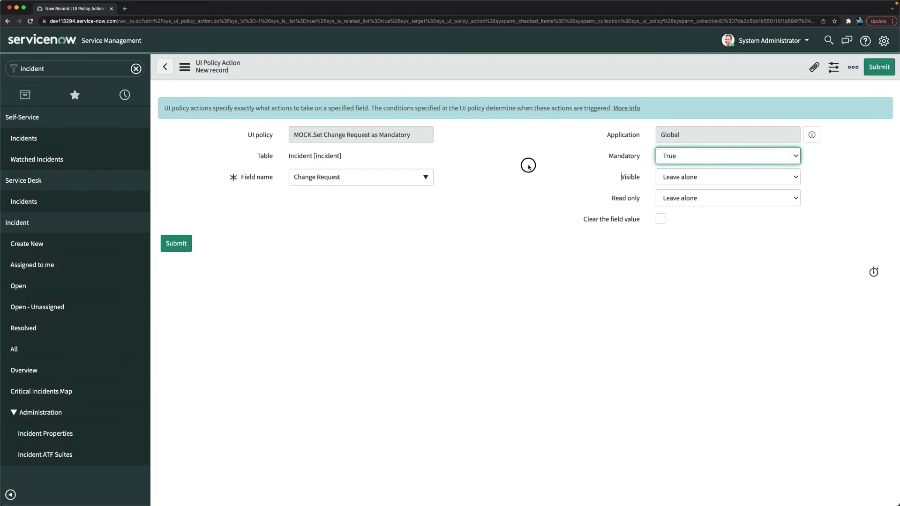
pyautogui.click(177, 245)
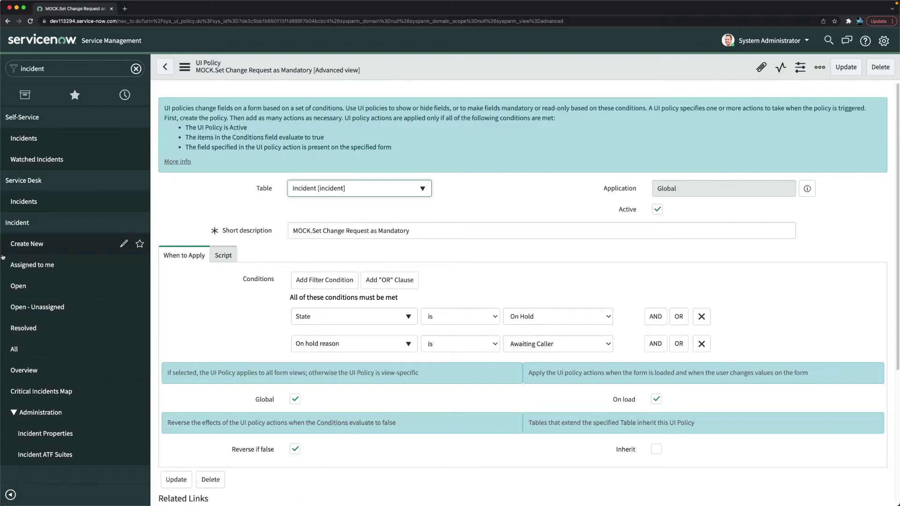
# Step: Open incident INC0009009 from the open incidents and set State to On Hold with On hold reason Awaiting Change
pyautogui.click(19, 287)
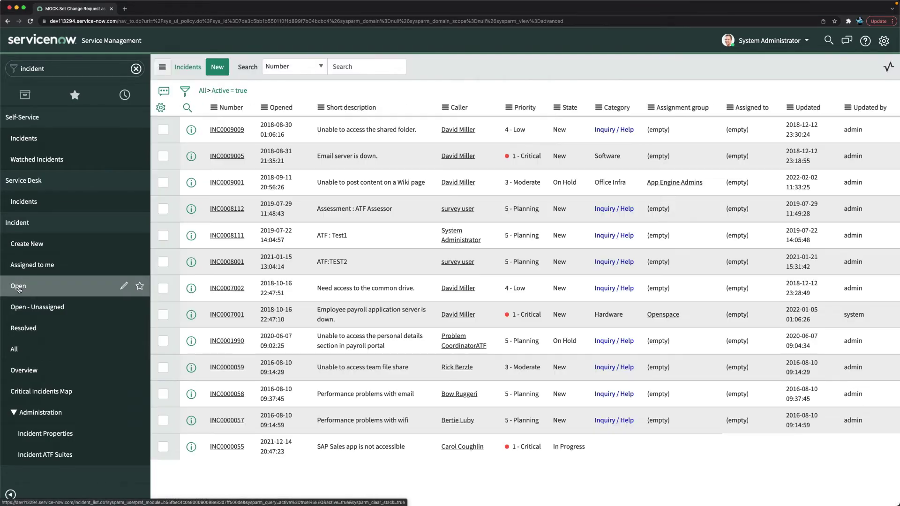
pyautogui.click(228, 131)
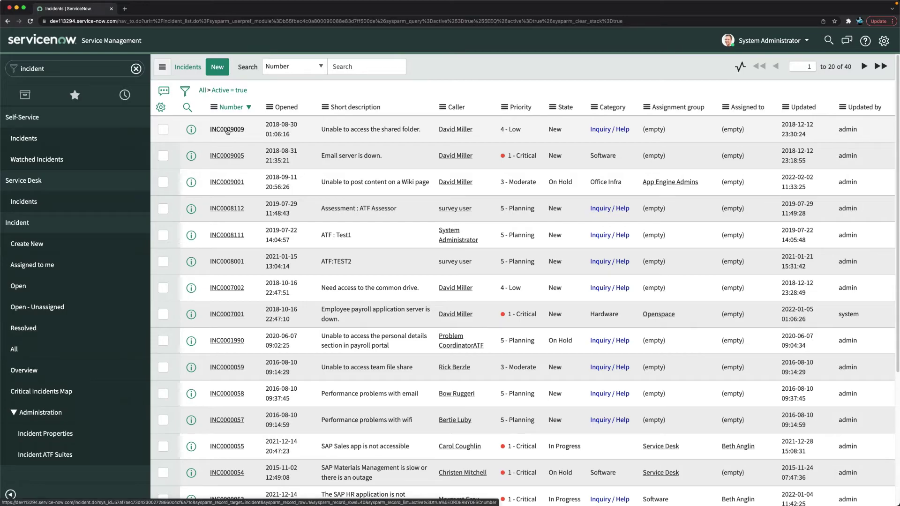
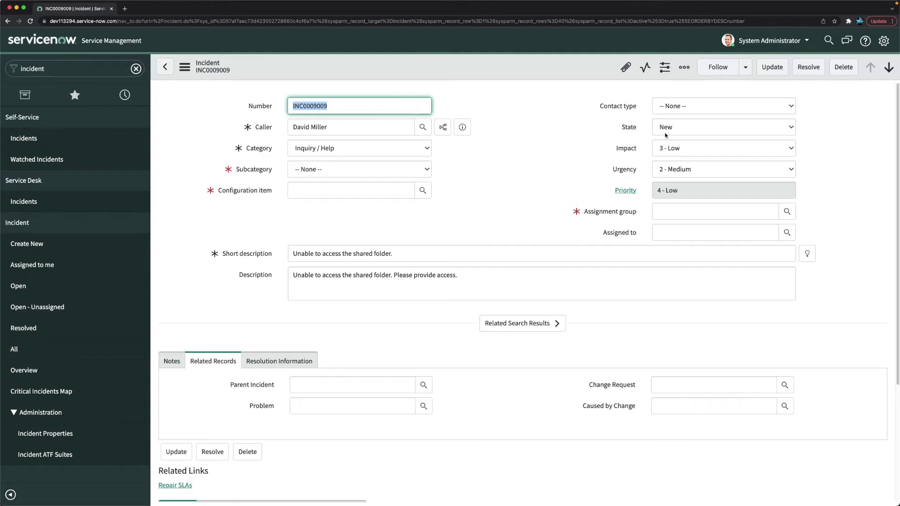
pyautogui.click(665, 132)
pyautogui.click(656, 149)
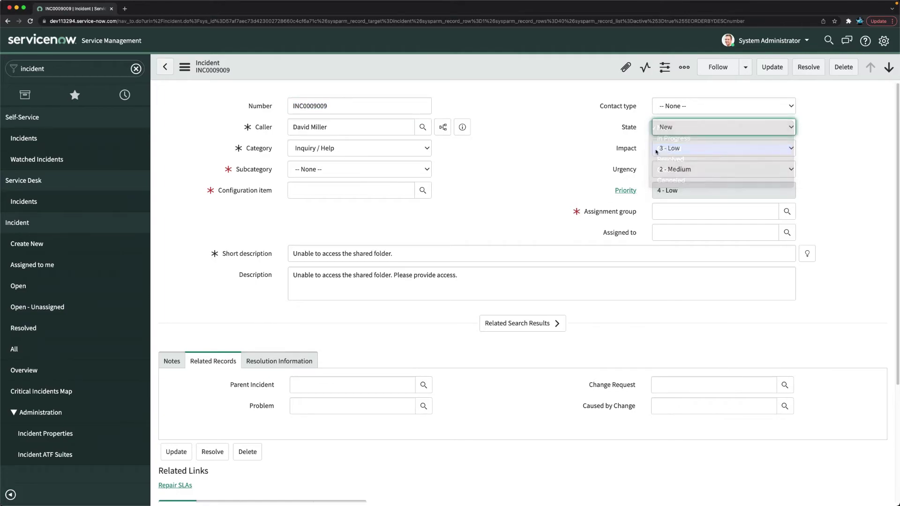
pyautogui.click(688, 147)
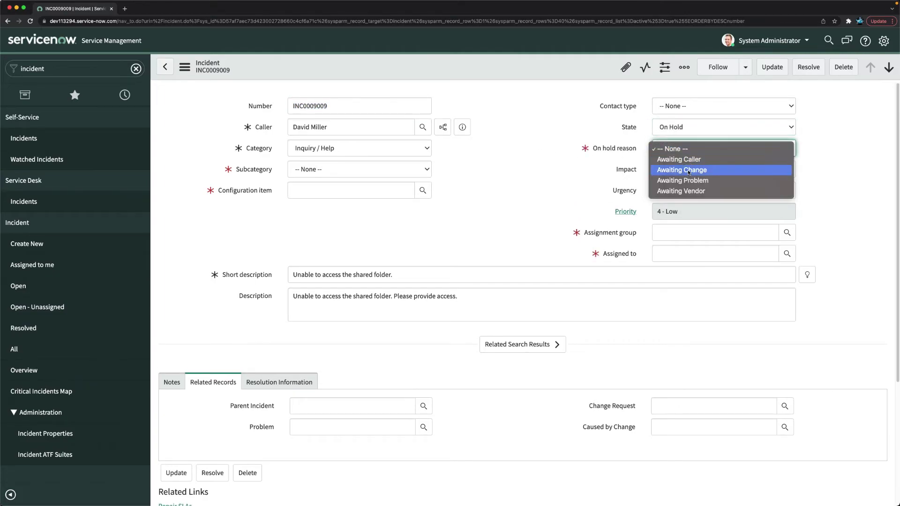
pyautogui.click(687, 170)
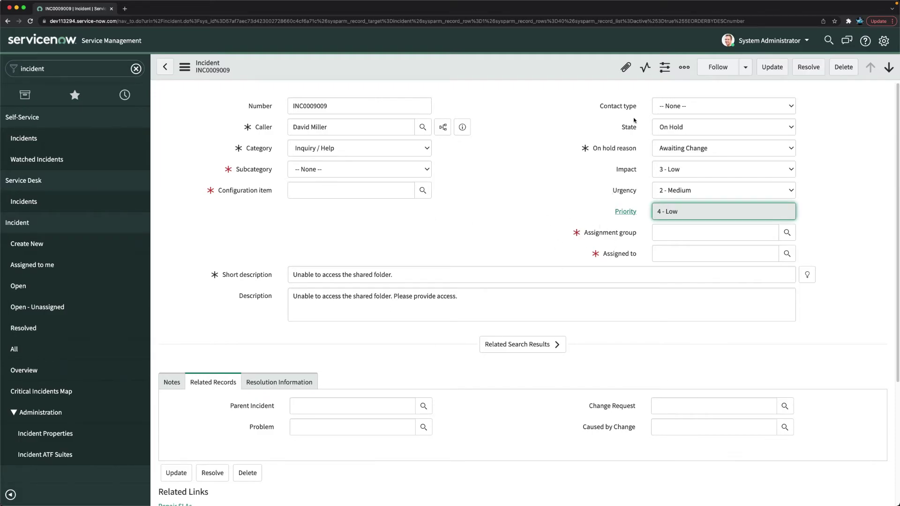
# Step: Check the incident's State, On hold reason and Change Request fields against the UI policy's intended behaviour
pyautogui.click(678, 128)
pyautogui.click(679, 128)
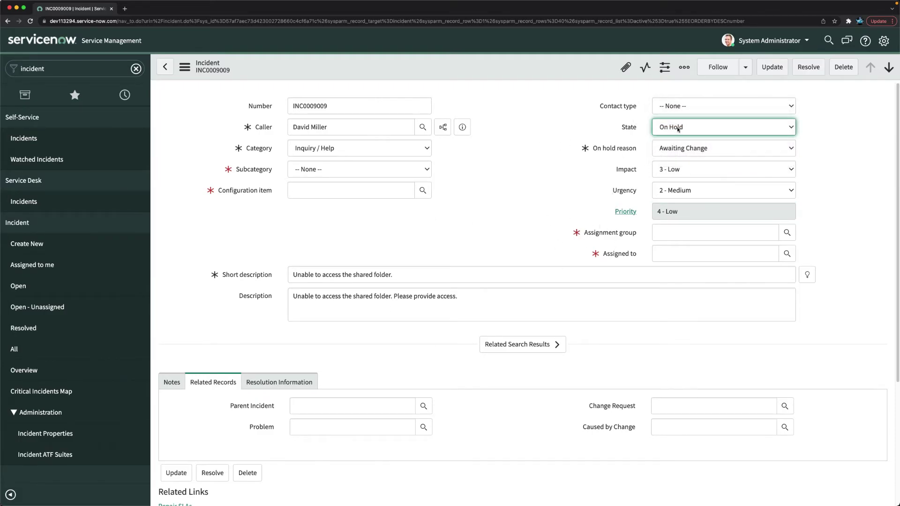
pyautogui.click(708, 149)
pyautogui.click(709, 149)
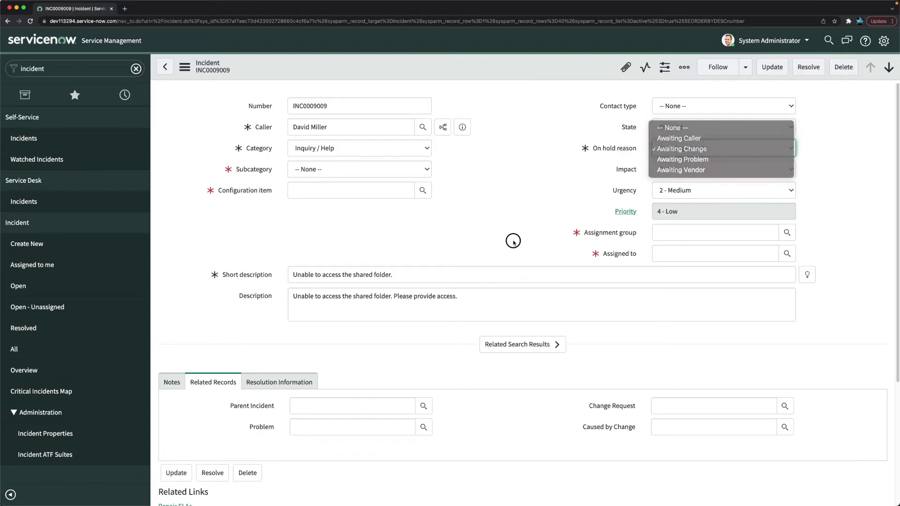
pyautogui.rightClick(608, 408)
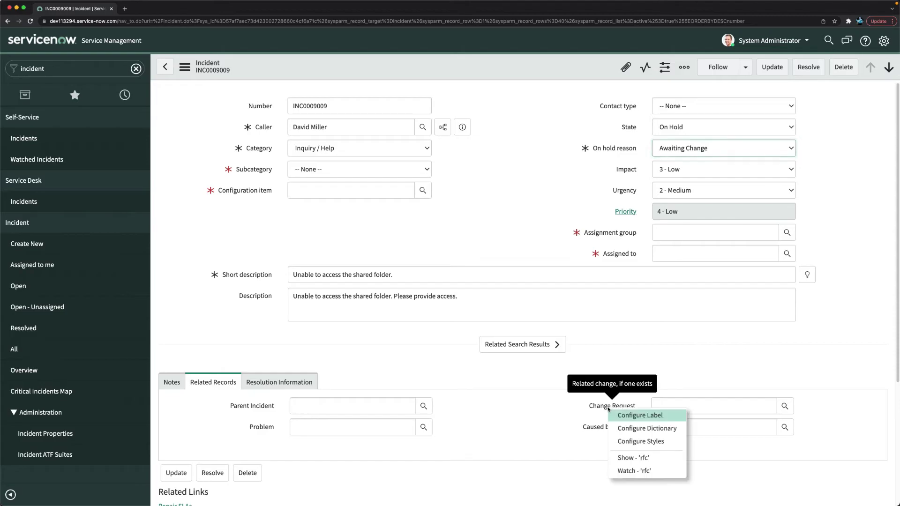
pyautogui.click(492, 206)
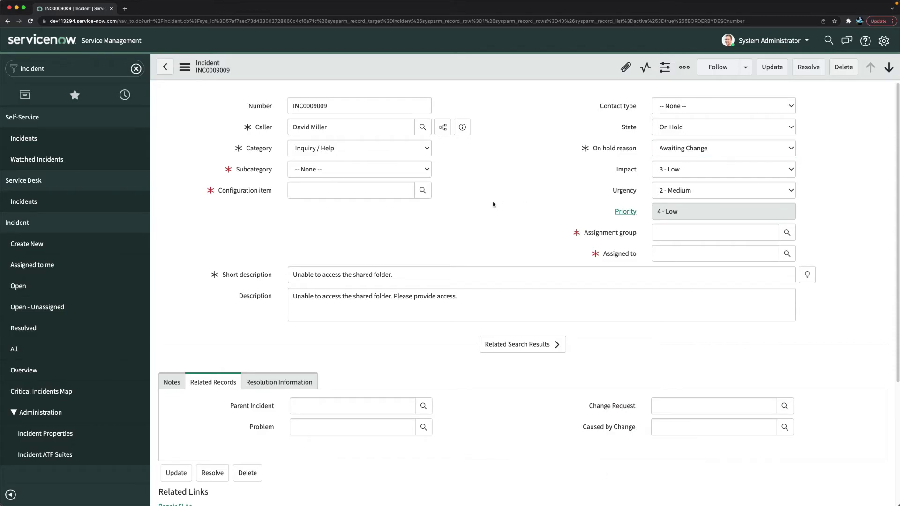
# Step: Open the MOCK.Set Change Request as Mandatory policy from the incident form's UI policies, discarding the unsaved incident changes
pyautogui.rightClick(438, 62)
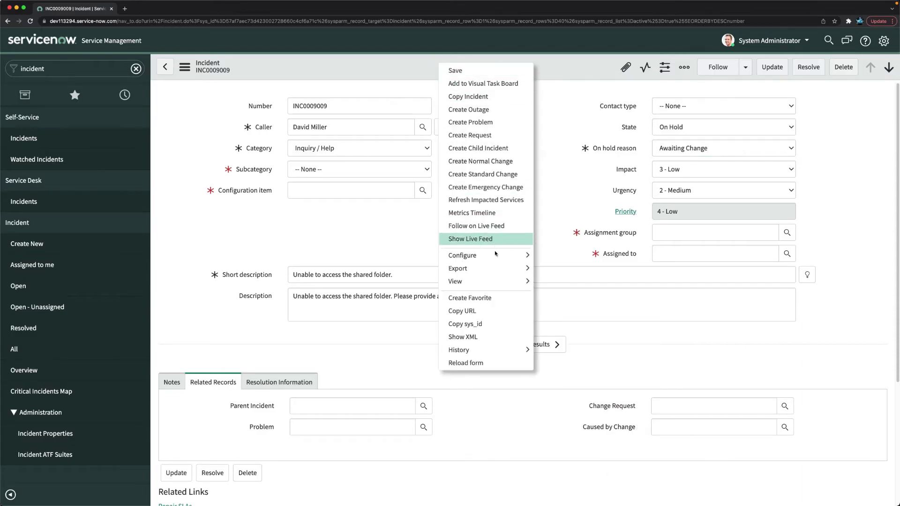
pyautogui.moveTo(491, 260)
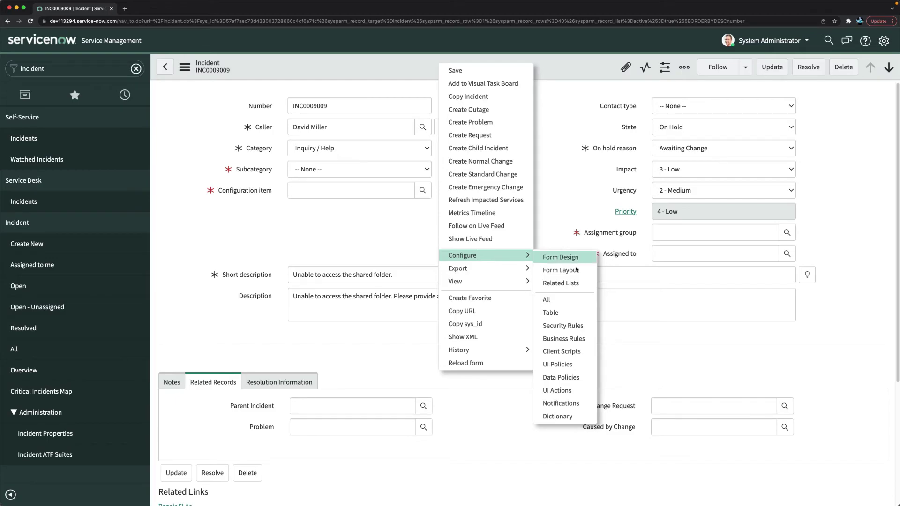
pyautogui.click(564, 369)
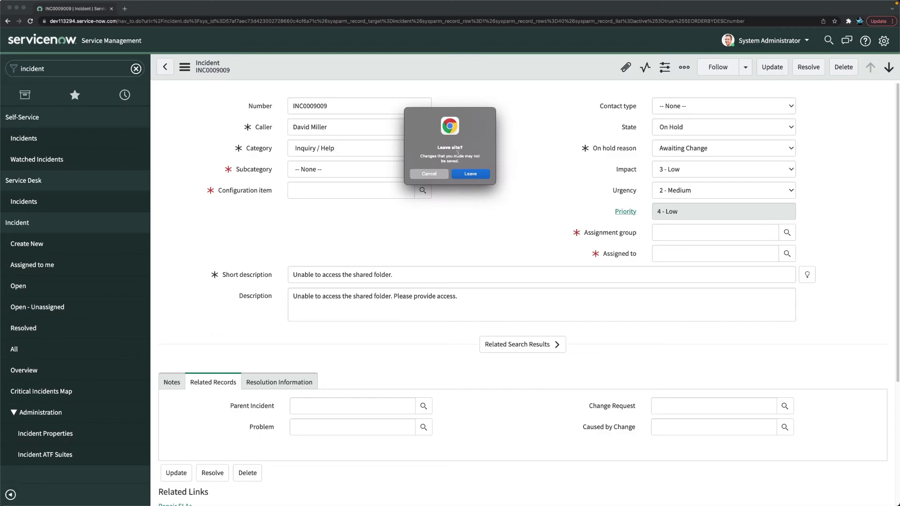
pyautogui.click(466, 176)
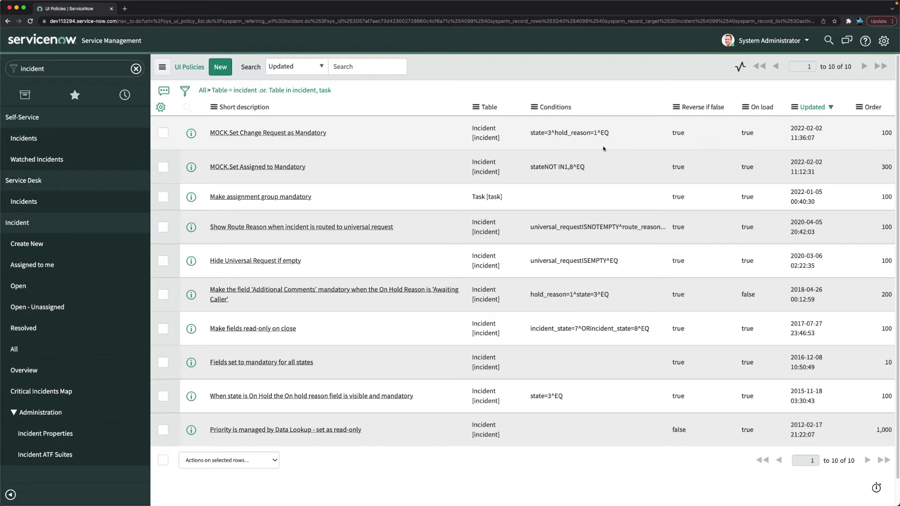
pyautogui.click(254, 133)
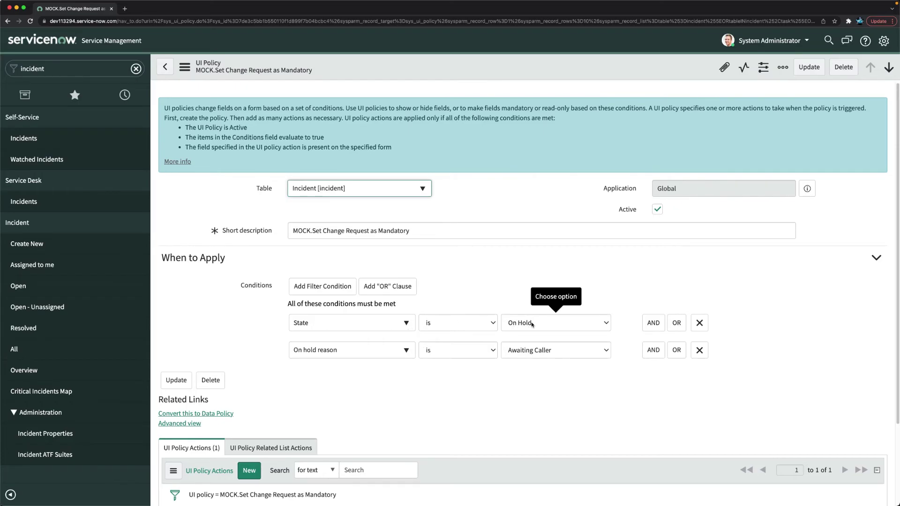
# Step: Change the UI policy's On hold reason condition to Awaiting Change and save the policy
pyautogui.scroll(-2, 532, 323)
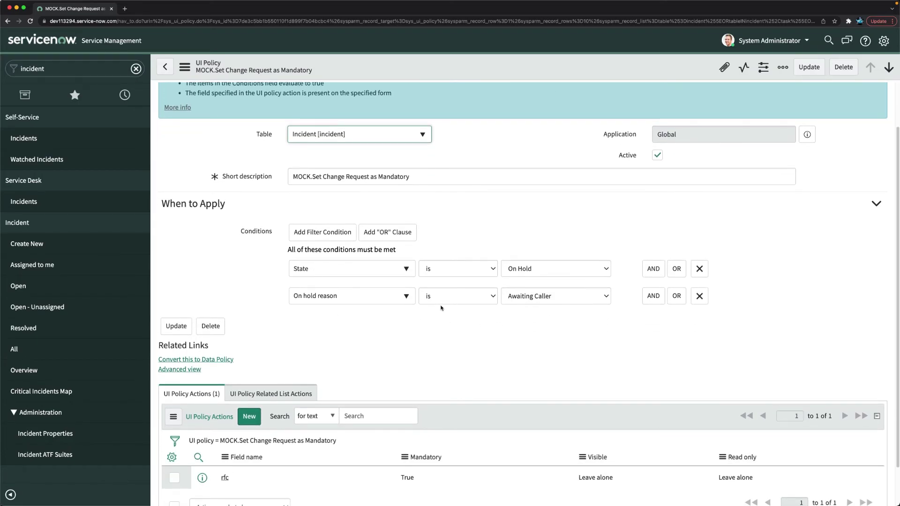
pyautogui.click(539, 299)
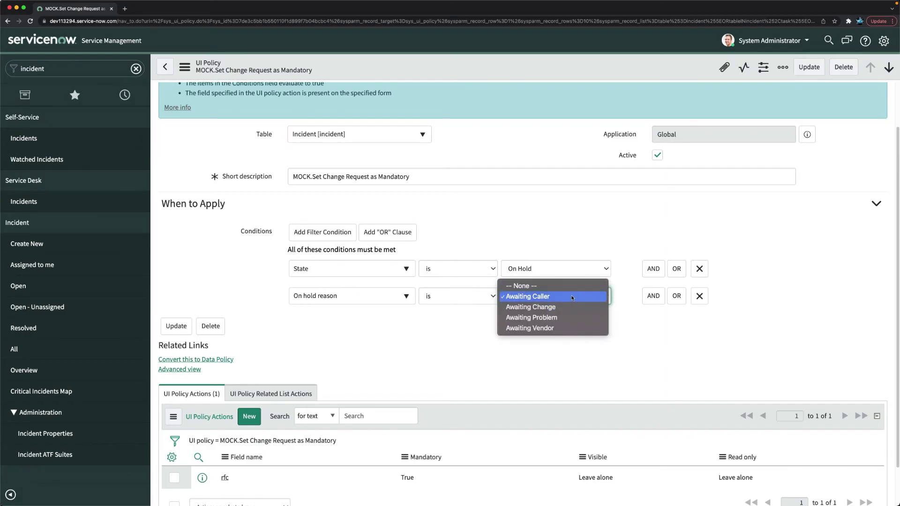
pyautogui.click(534, 307)
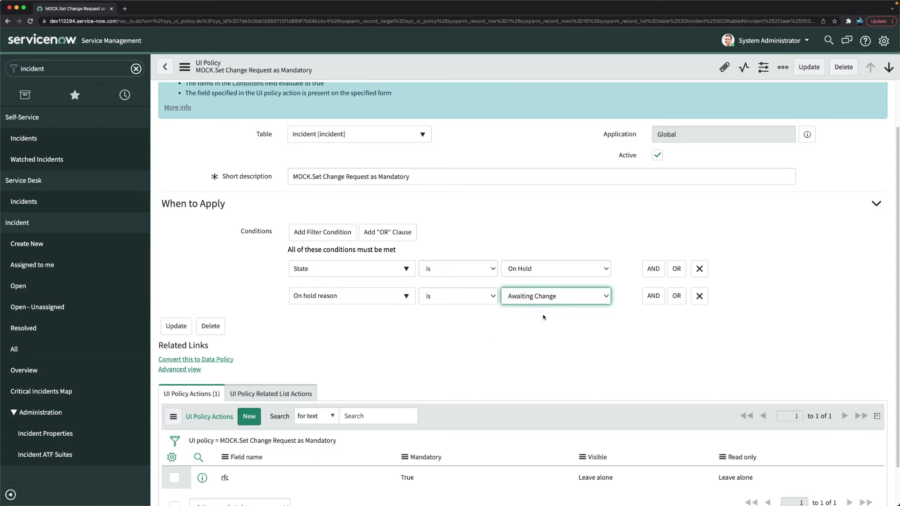
pyautogui.rightClick(464, 69)
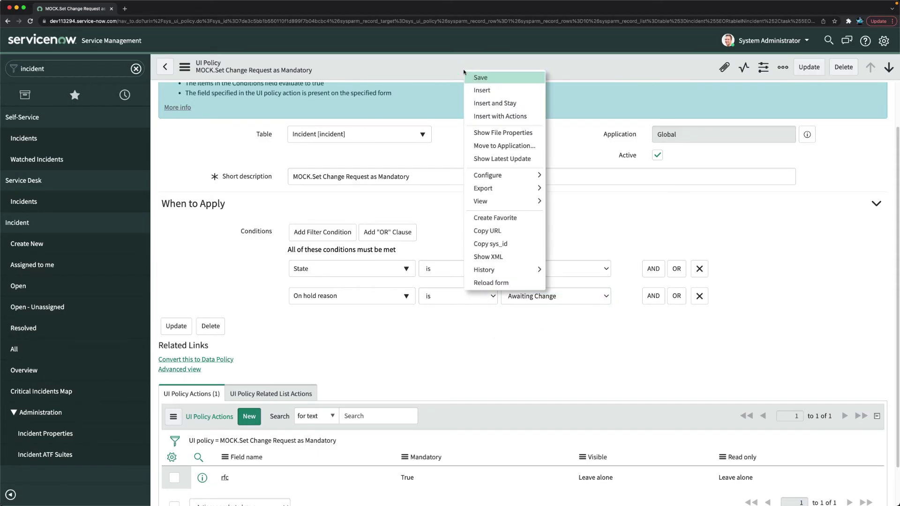
pyautogui.click(491, 81)
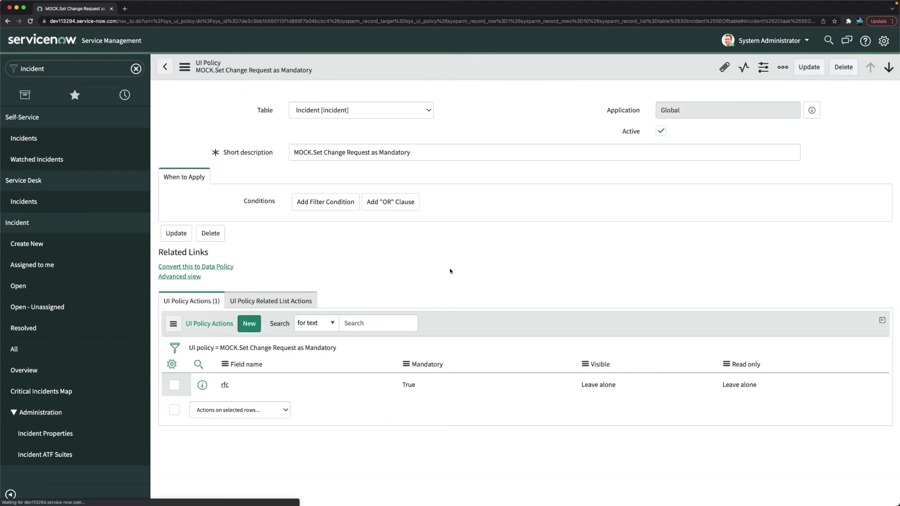
# Step: Reopen incident INC0009009 from the open incidents and retest it with State On Hold and On hold reason Awaiting Change
pyautogui.click(18, 287)
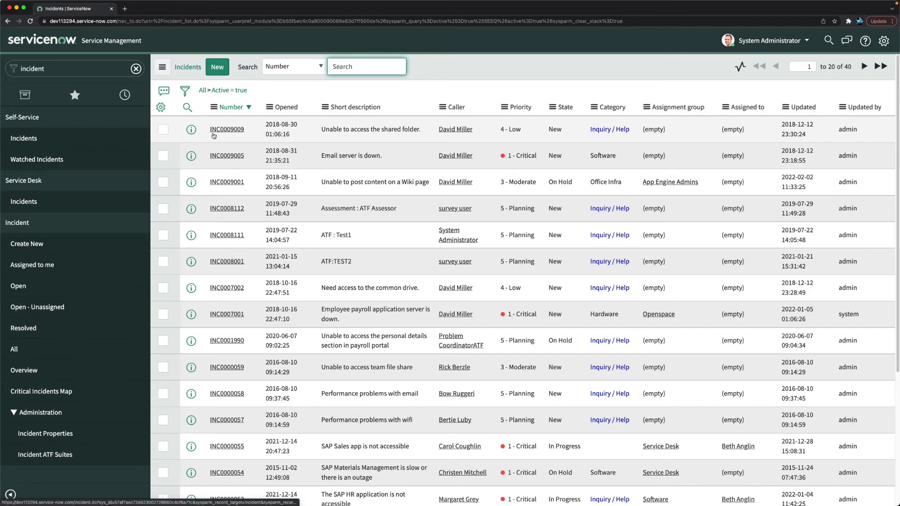
pyautogui.click(227, 131)
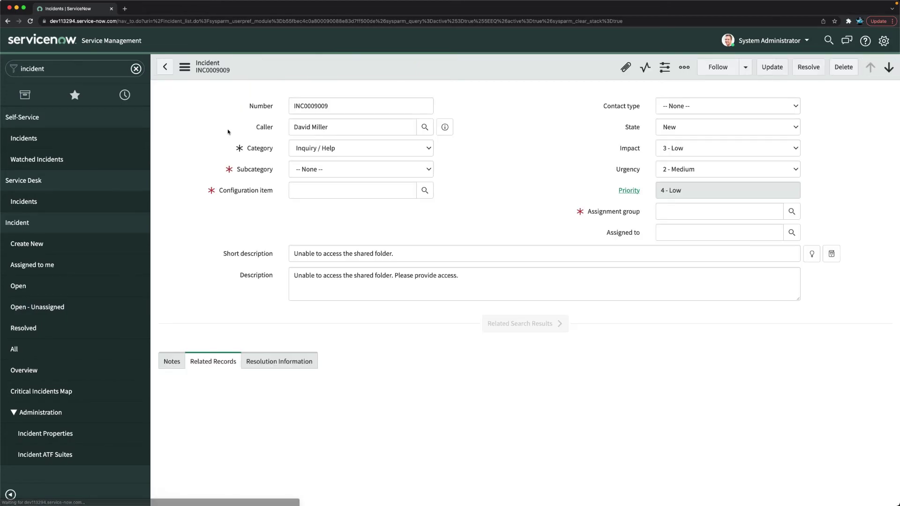
pyautogui.click(728, 127)
pyautogui.click(533, 134)
pyautogui.click(679, 127)
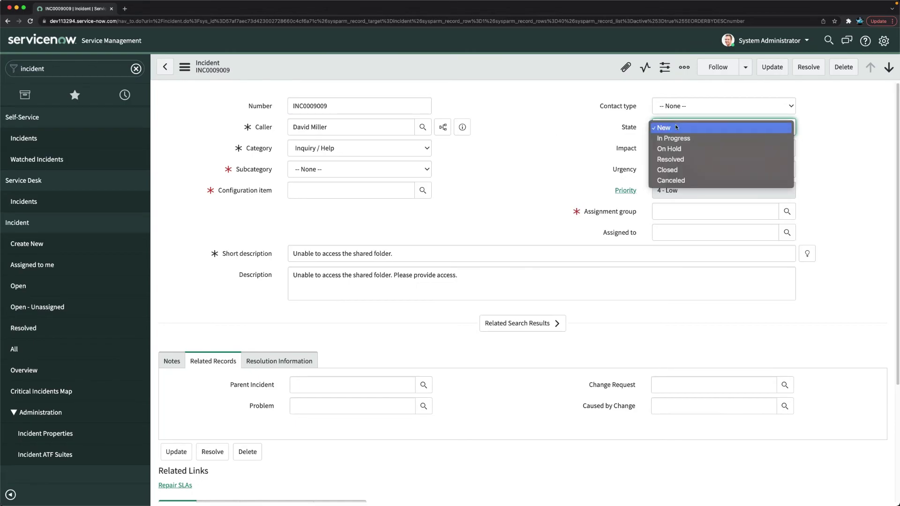
pyautogui.click(678, 149)
pyautogui.click(686, 148)
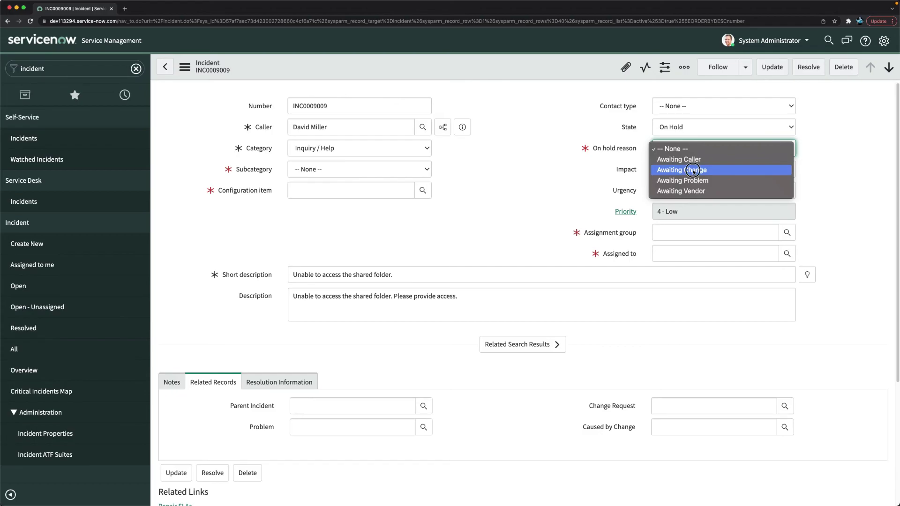
pyautogui.click(693, 171)
# Step: Check whether the Change Request field in the incident's related records is mandatory
pyautogui.scroll(-5, 568, 193)
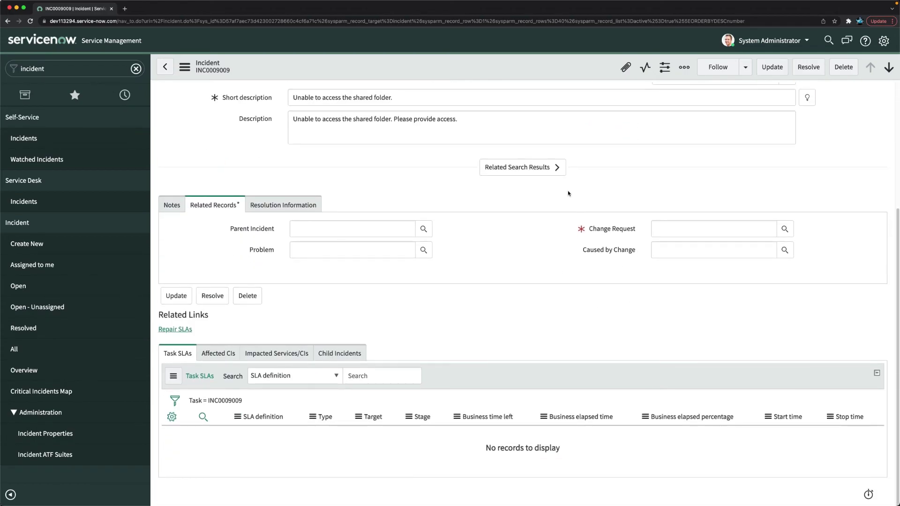
pyautogui.click(637, 231)
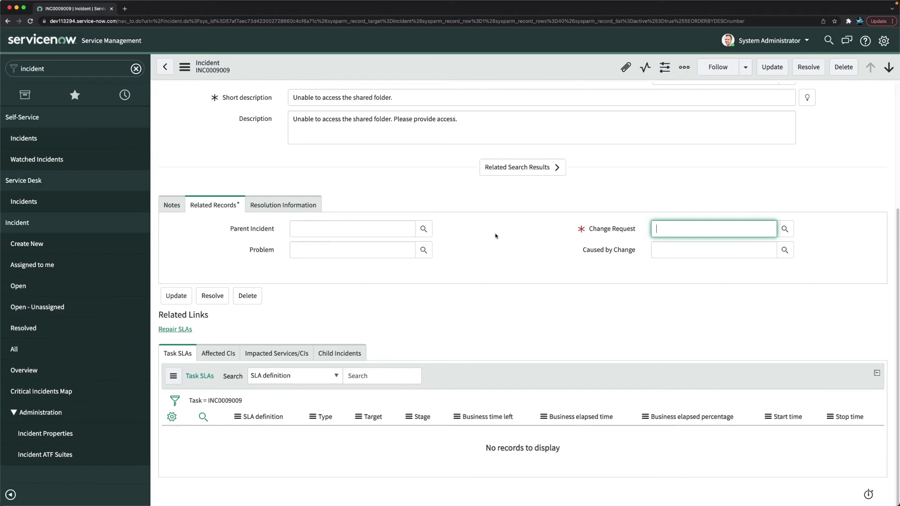
pyautogui.scroll(4, 496, 236)
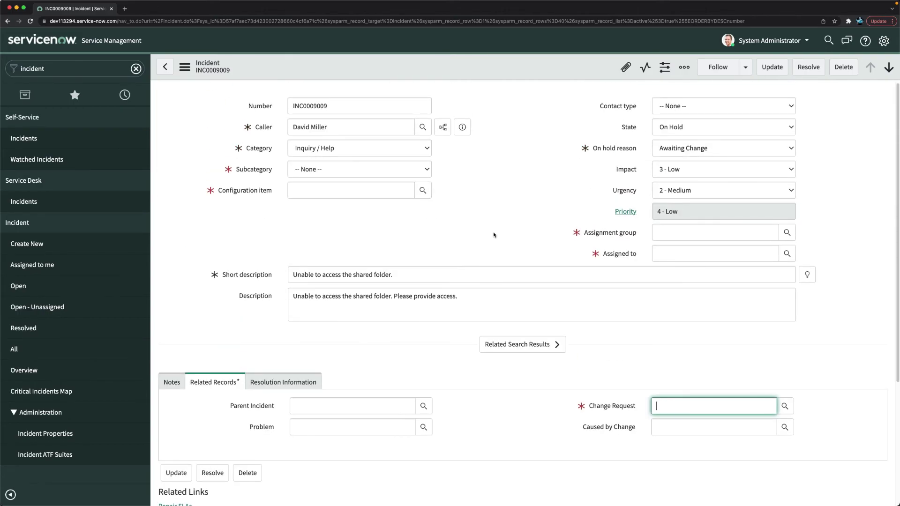